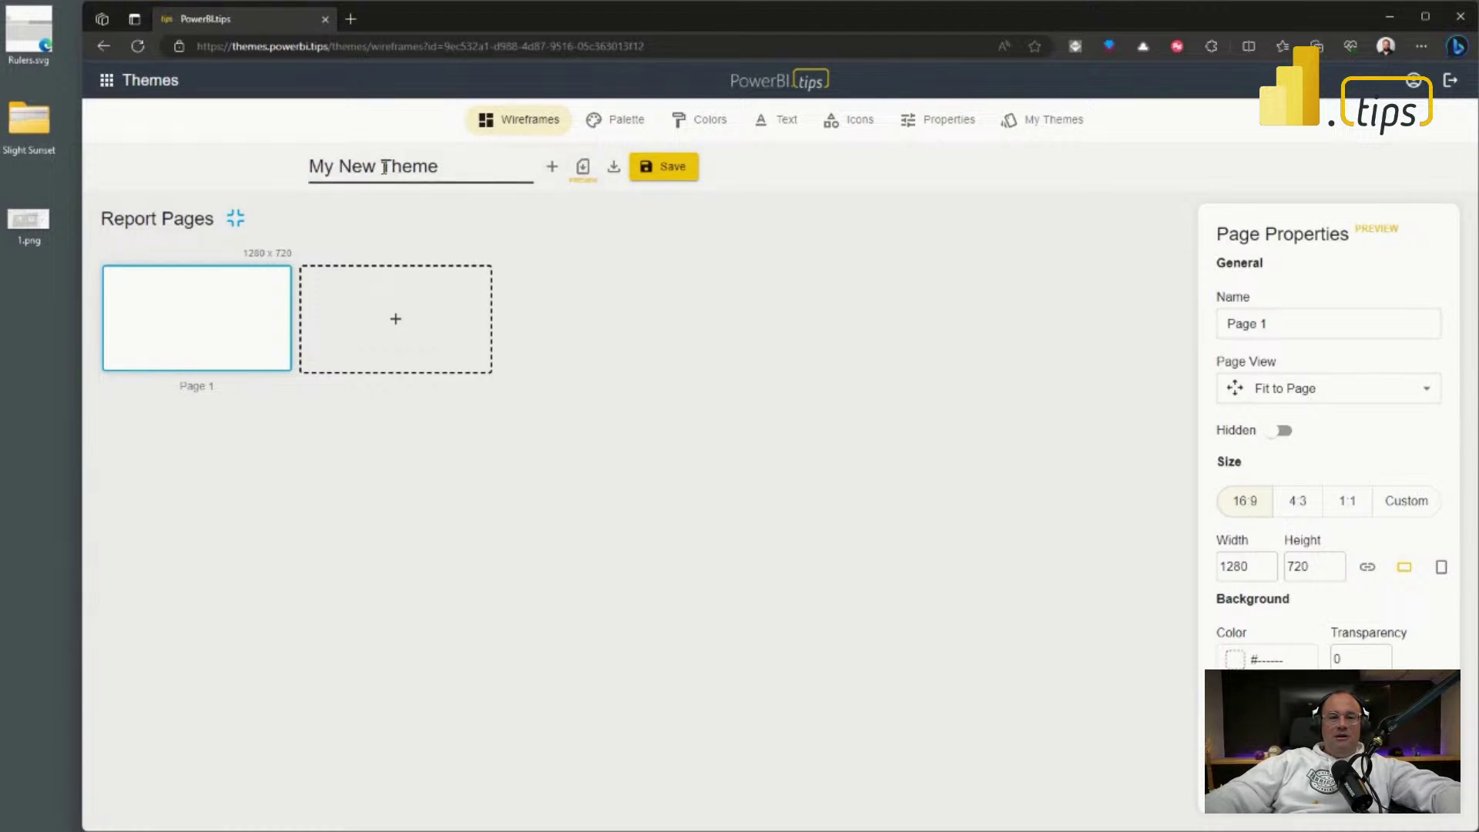
Step: Rename the theme to Demo
triple_click(383, 166)
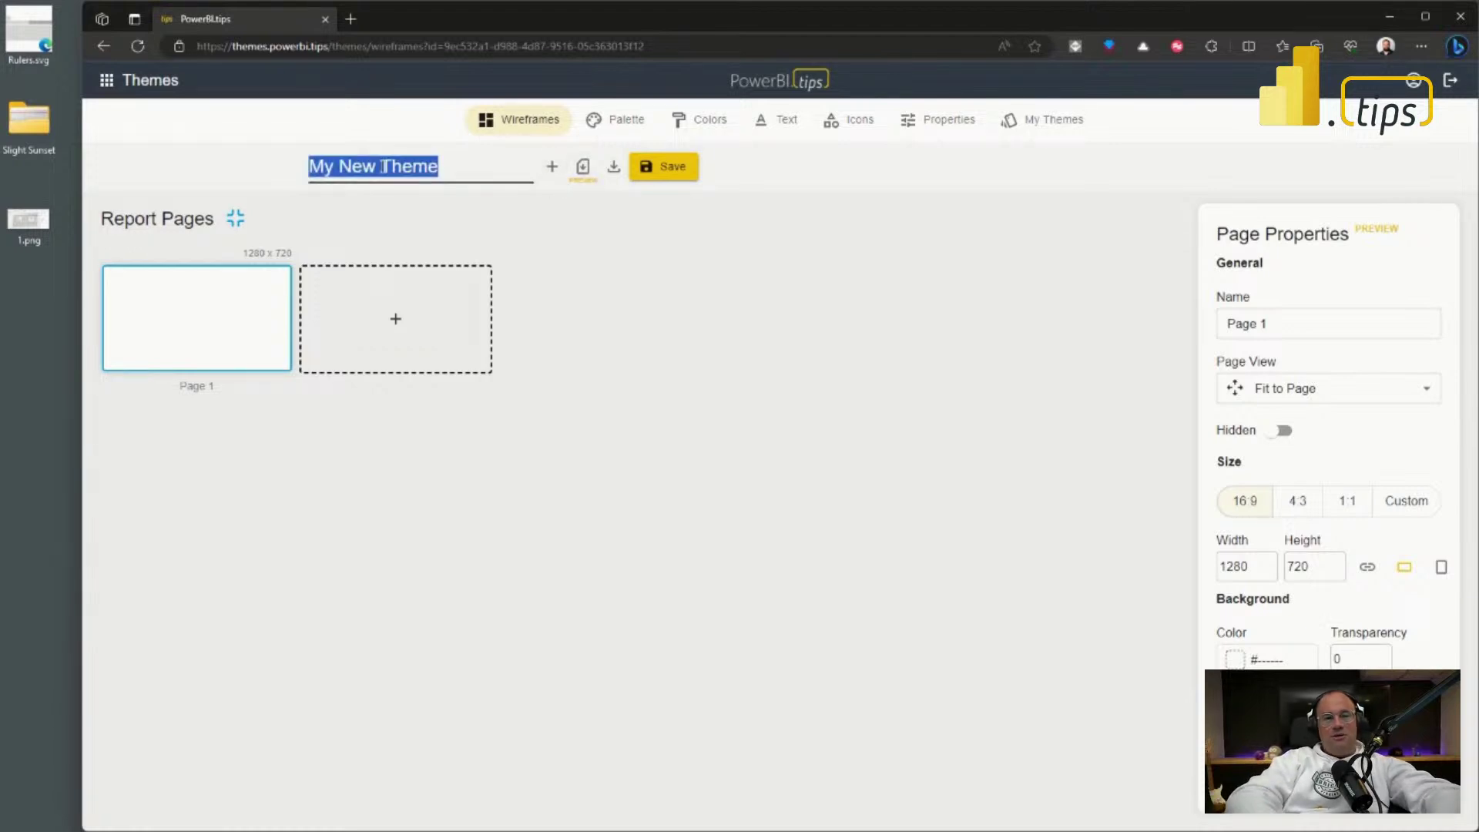
type("Demo")
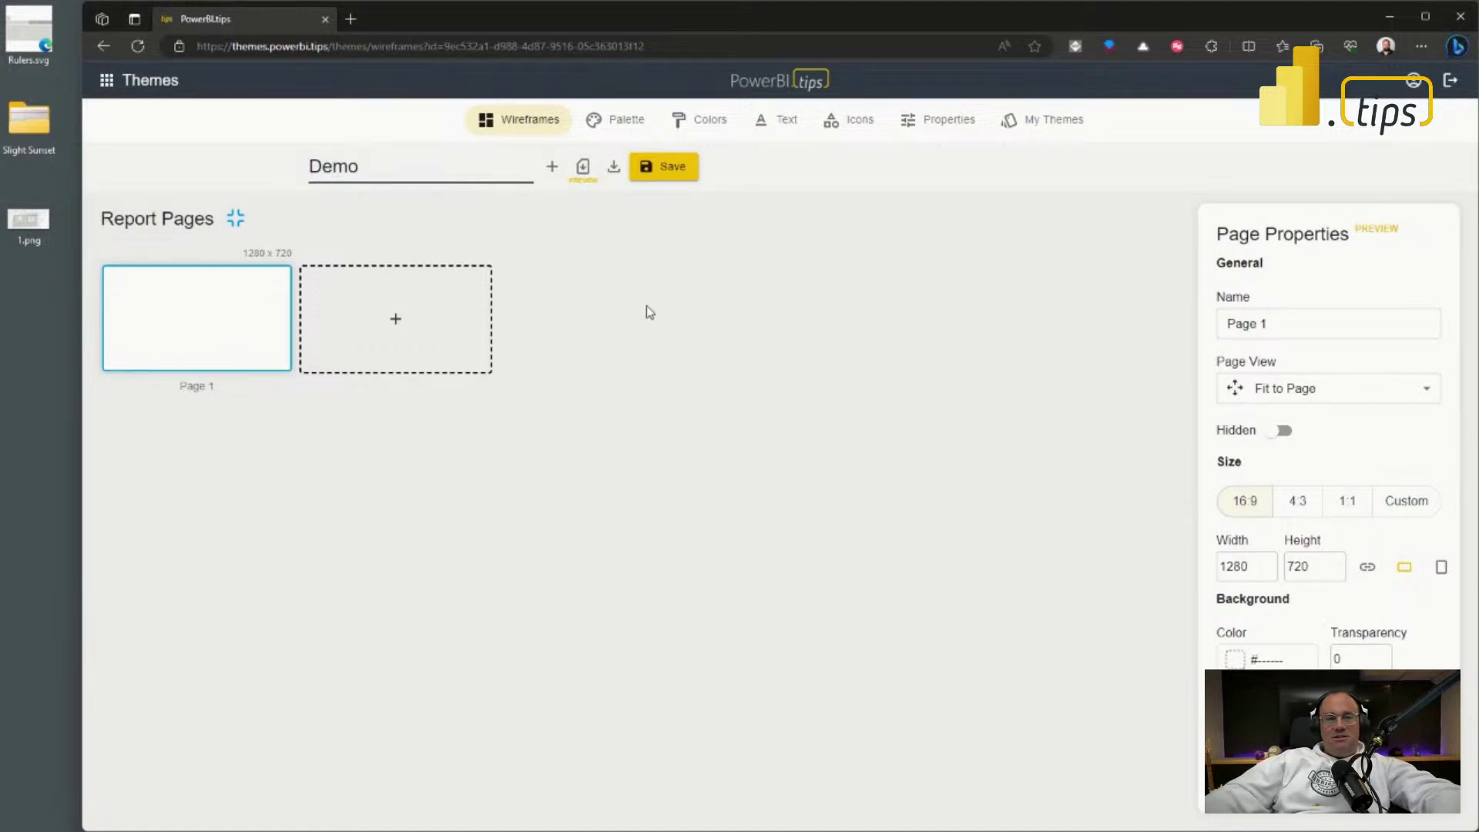
left_click(659, 308)
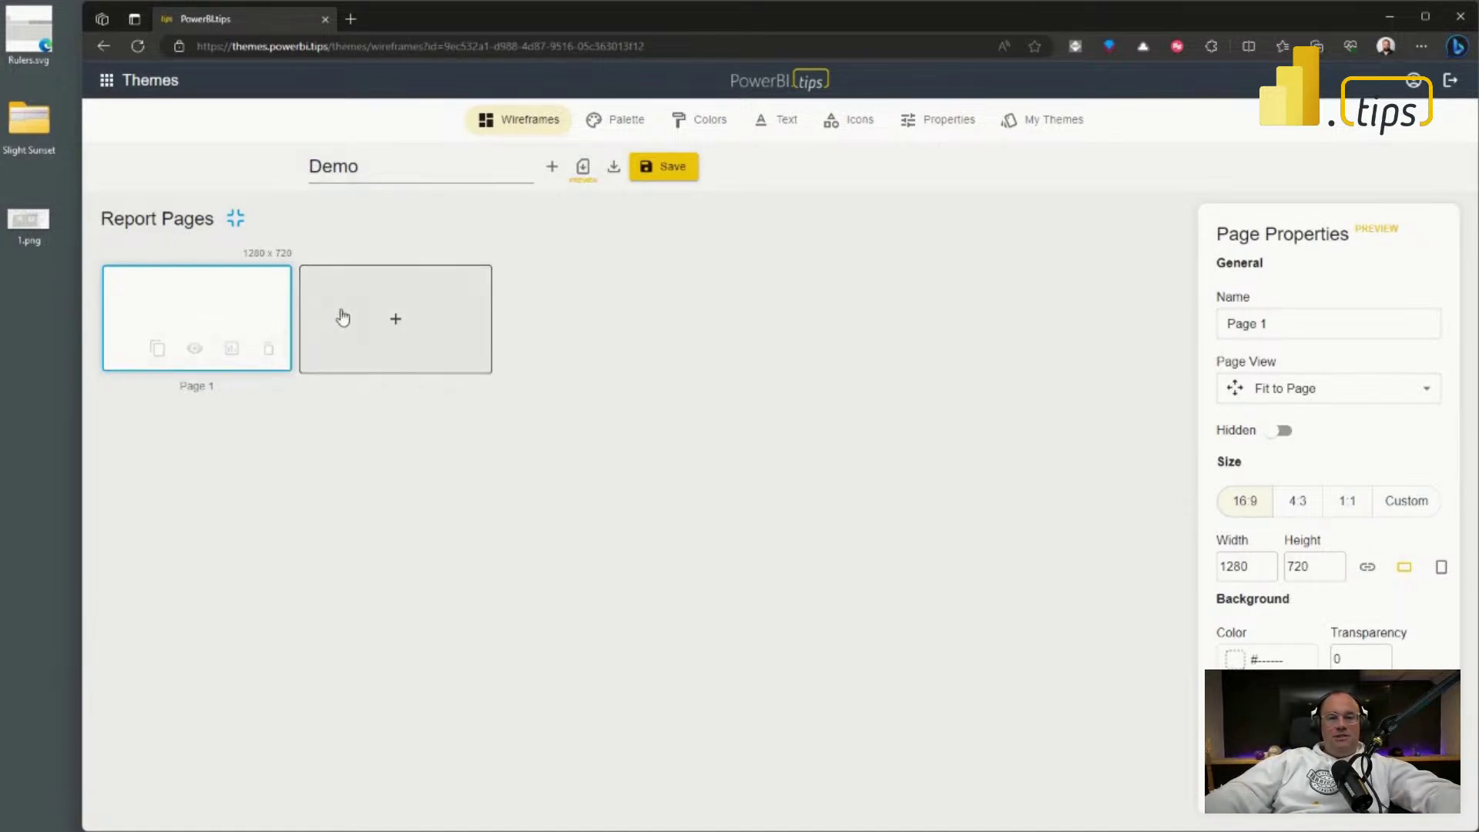
Step: Visit Page 1's visuals, return to the page overview, and bring up Page 1's background image chooser
mouse_move(214, 308)
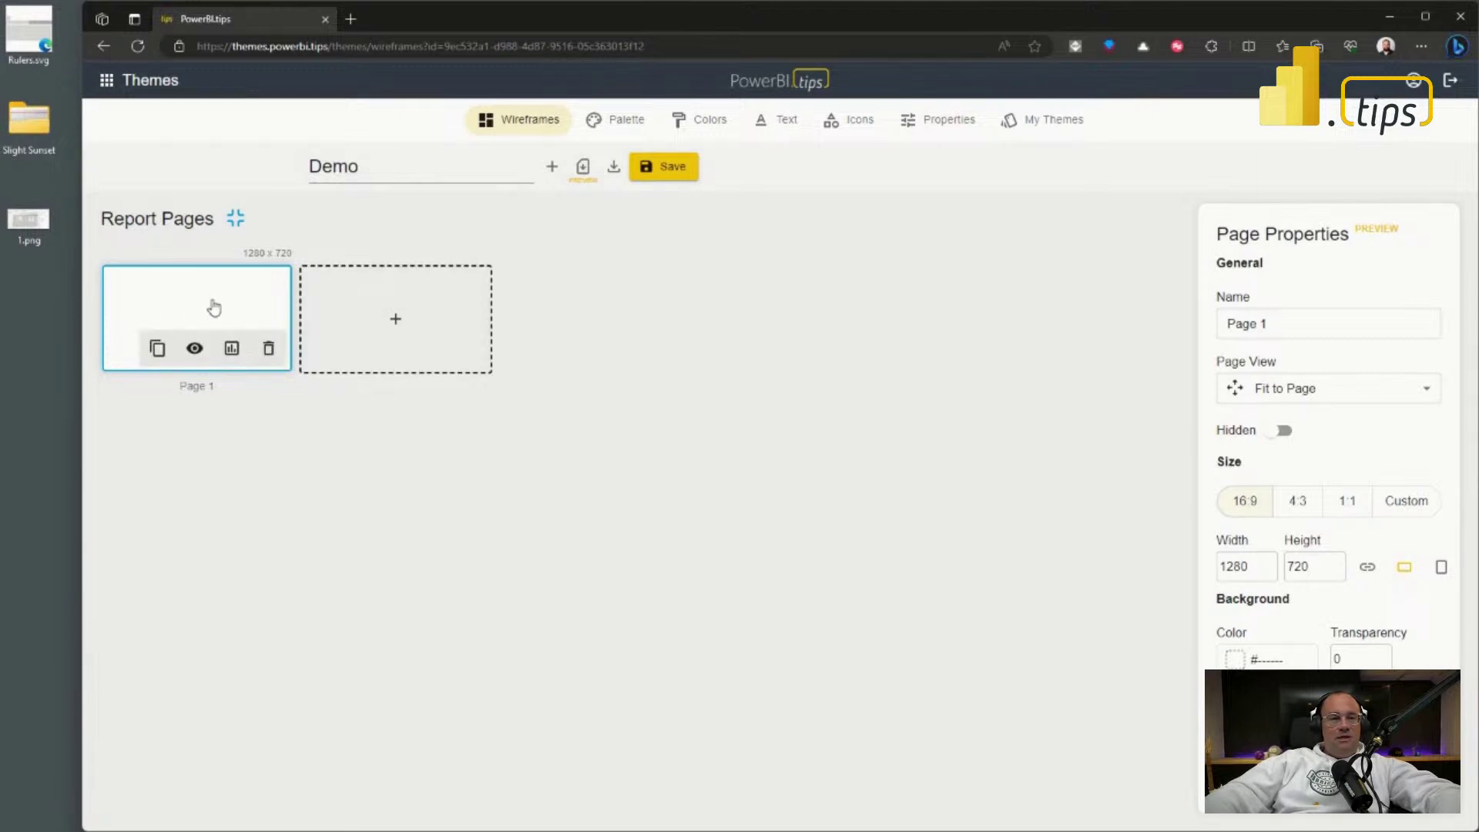
left_click(231, 348)
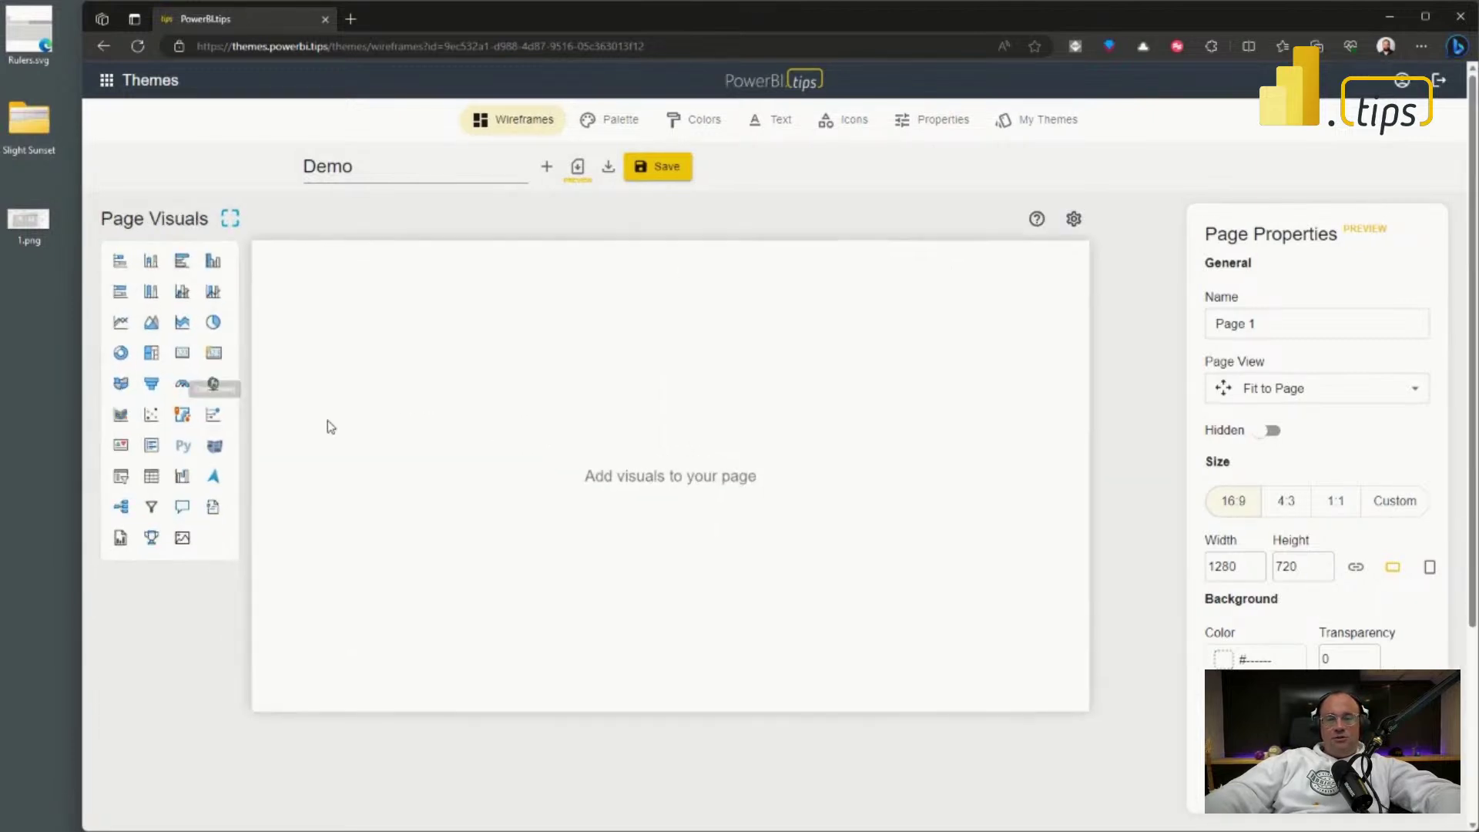
left_click(231, 219)
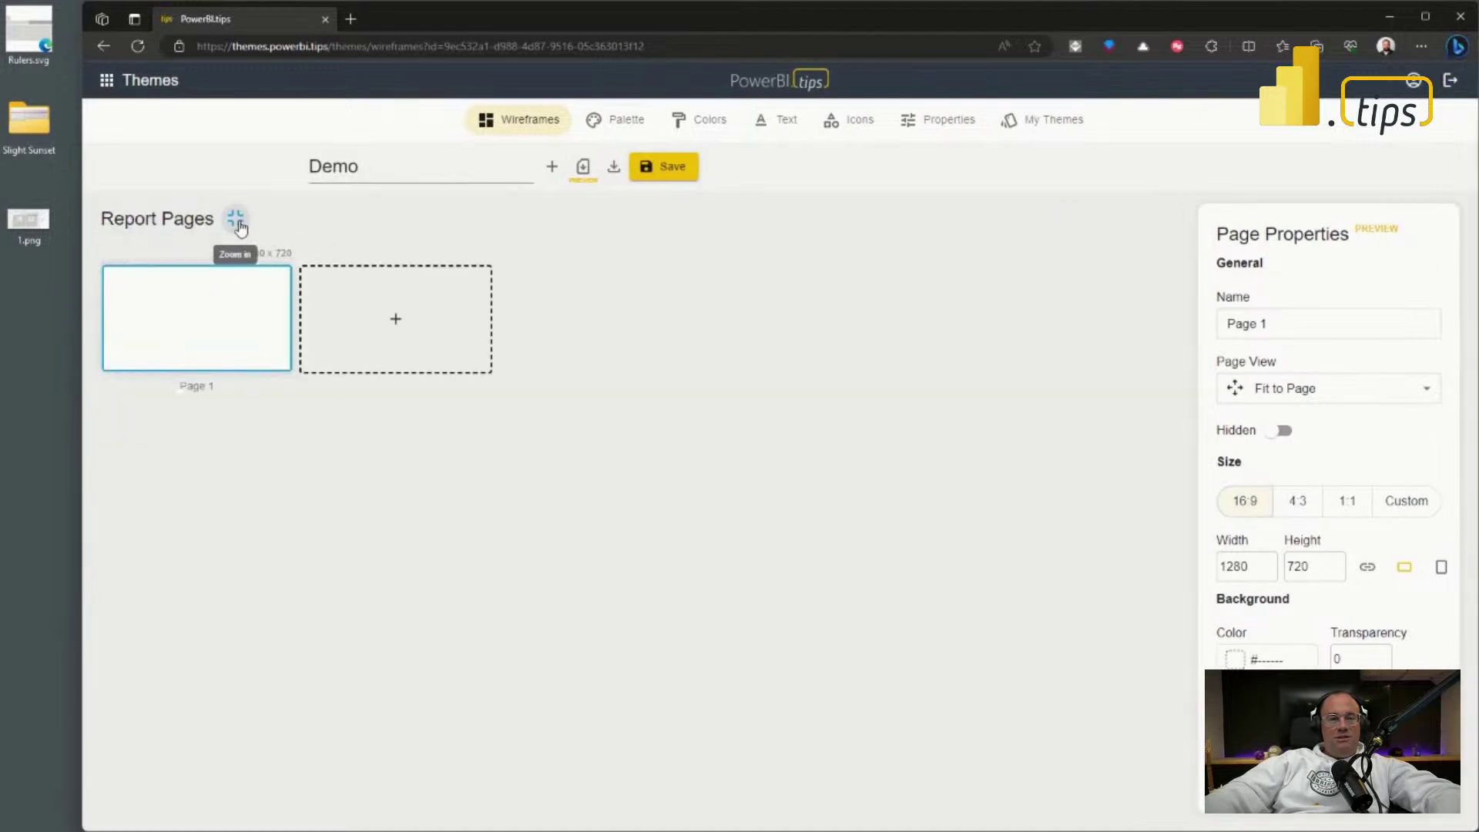
mouse_move(173, 339)
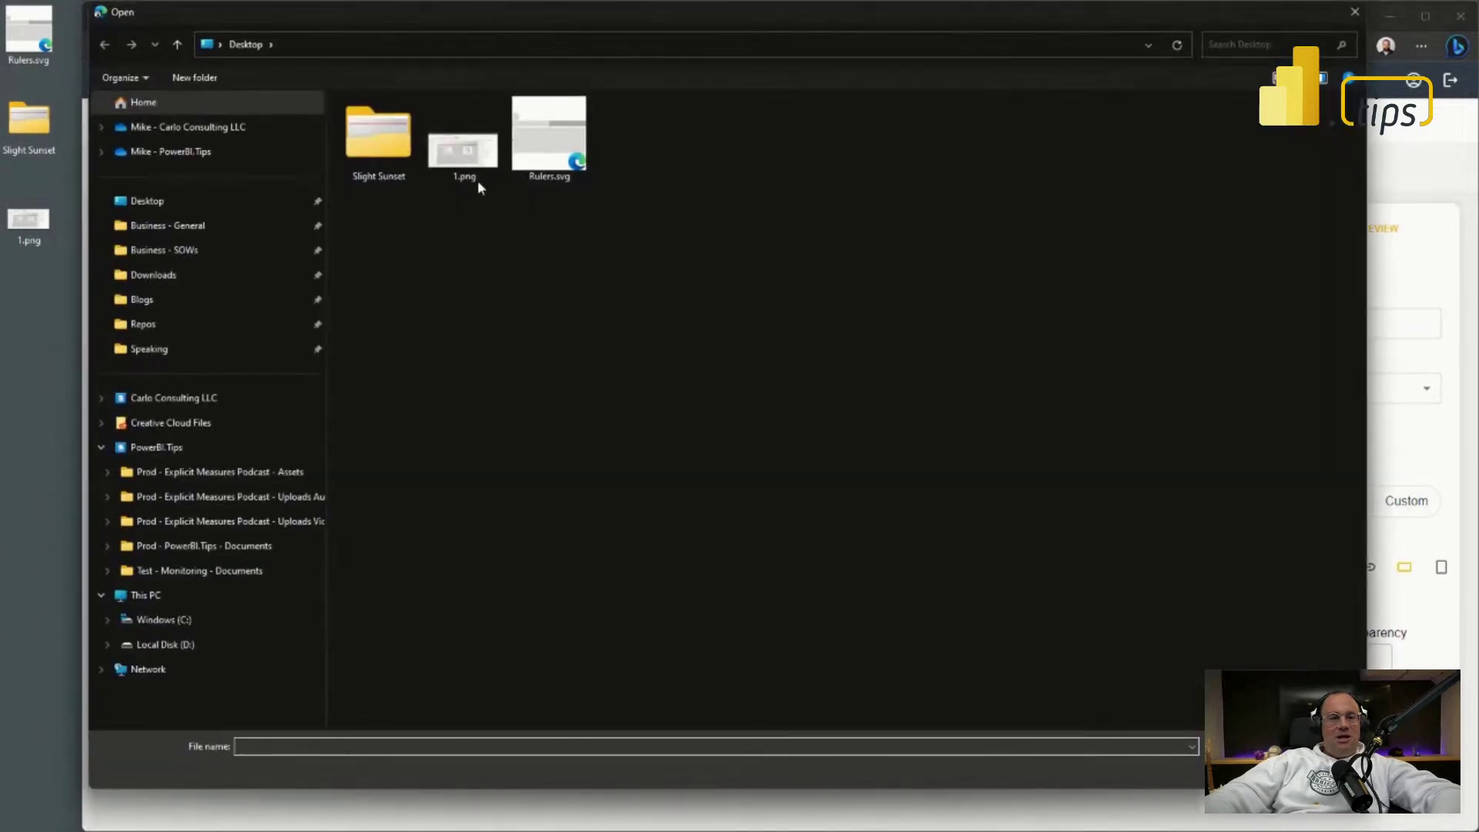
Step: Set Page 1's background to Slight Sunset's 16x9 - Image 1.svg
double_click(378, 137)
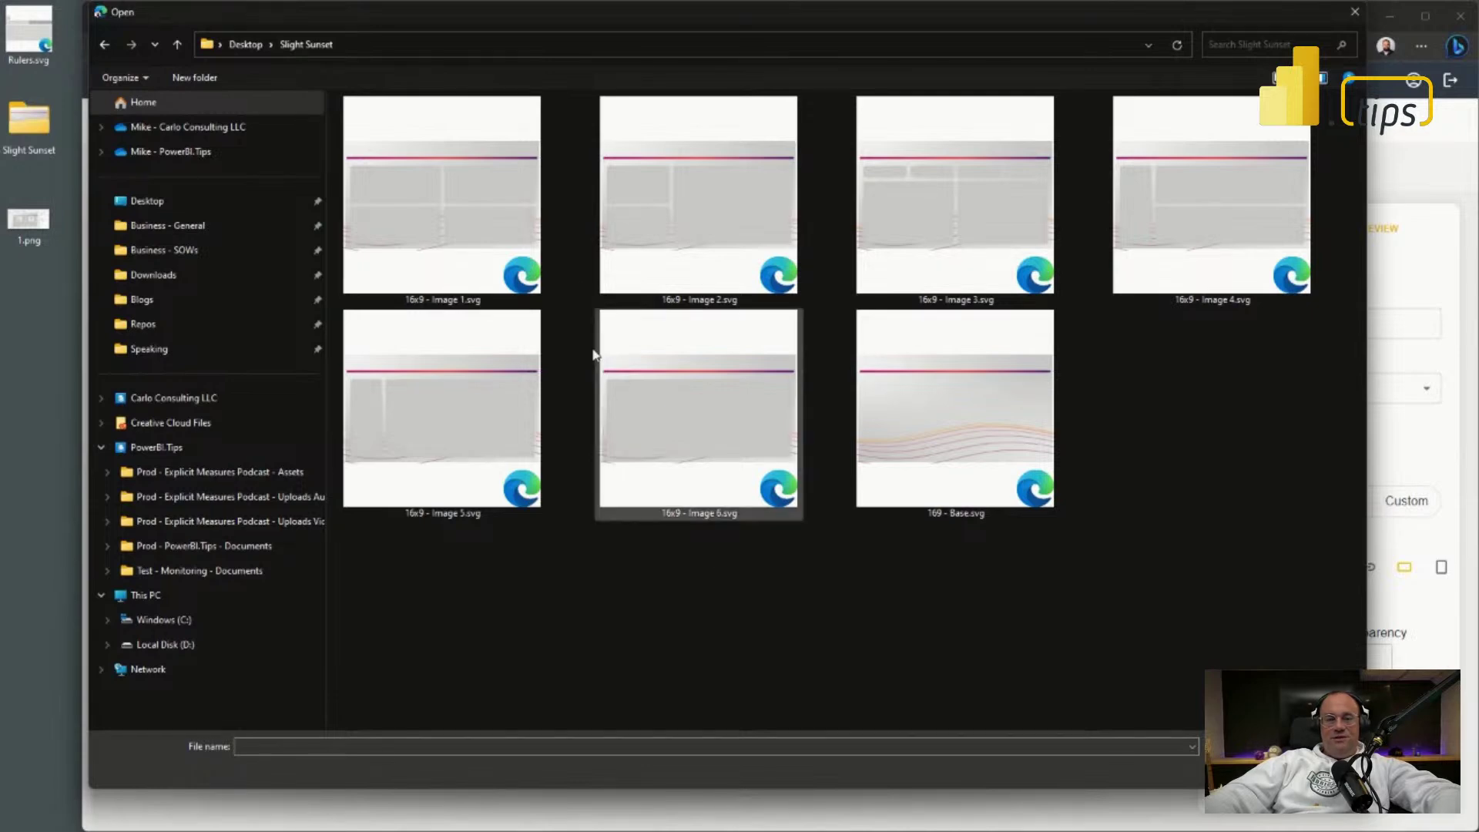
left_click(446, 231)
key("Return")
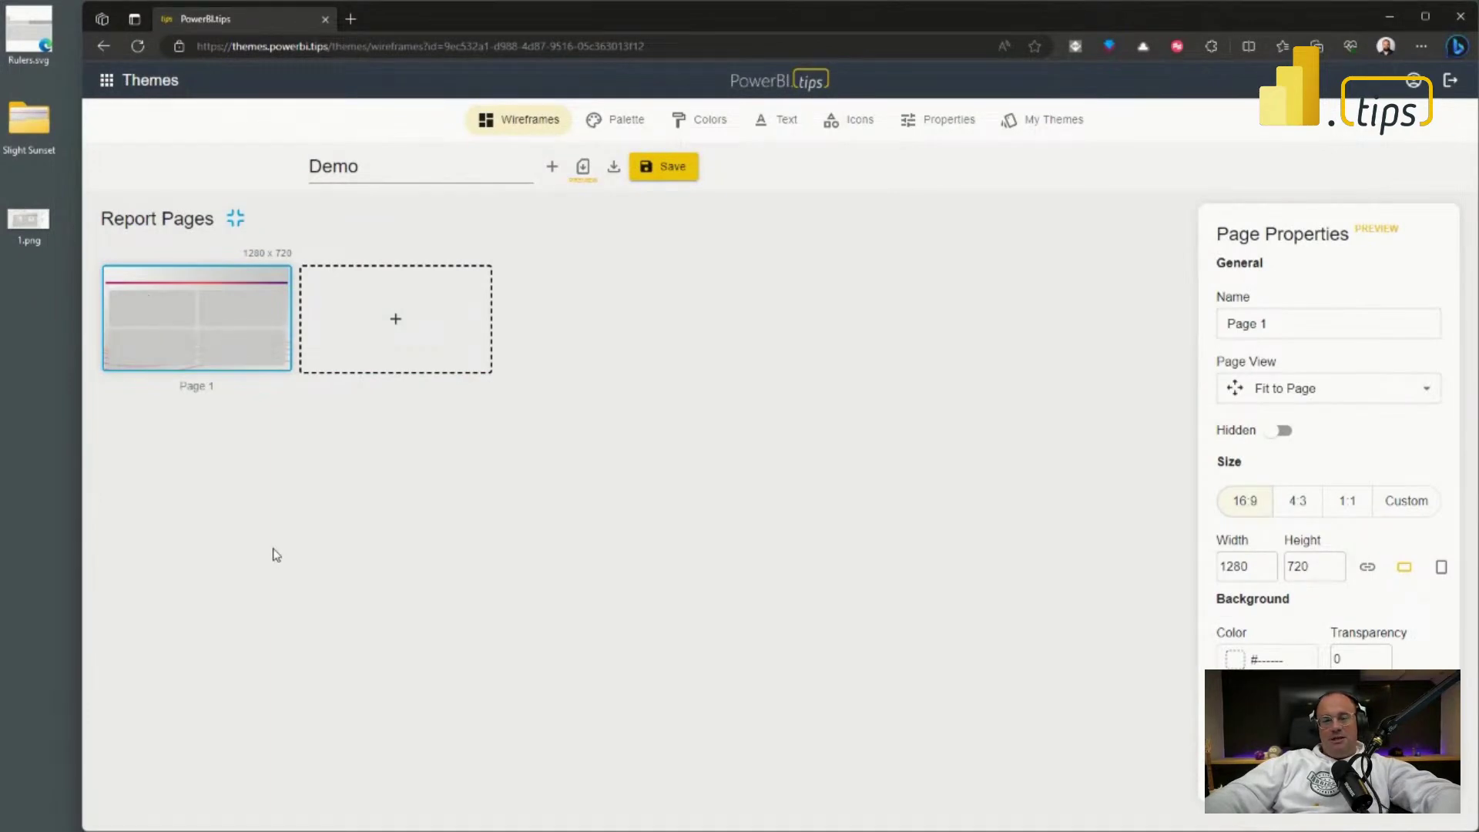
Step: Duplicate Page 1 and give the copy the 16x9 - Image 6.svg background
mouse_move(247, 328)
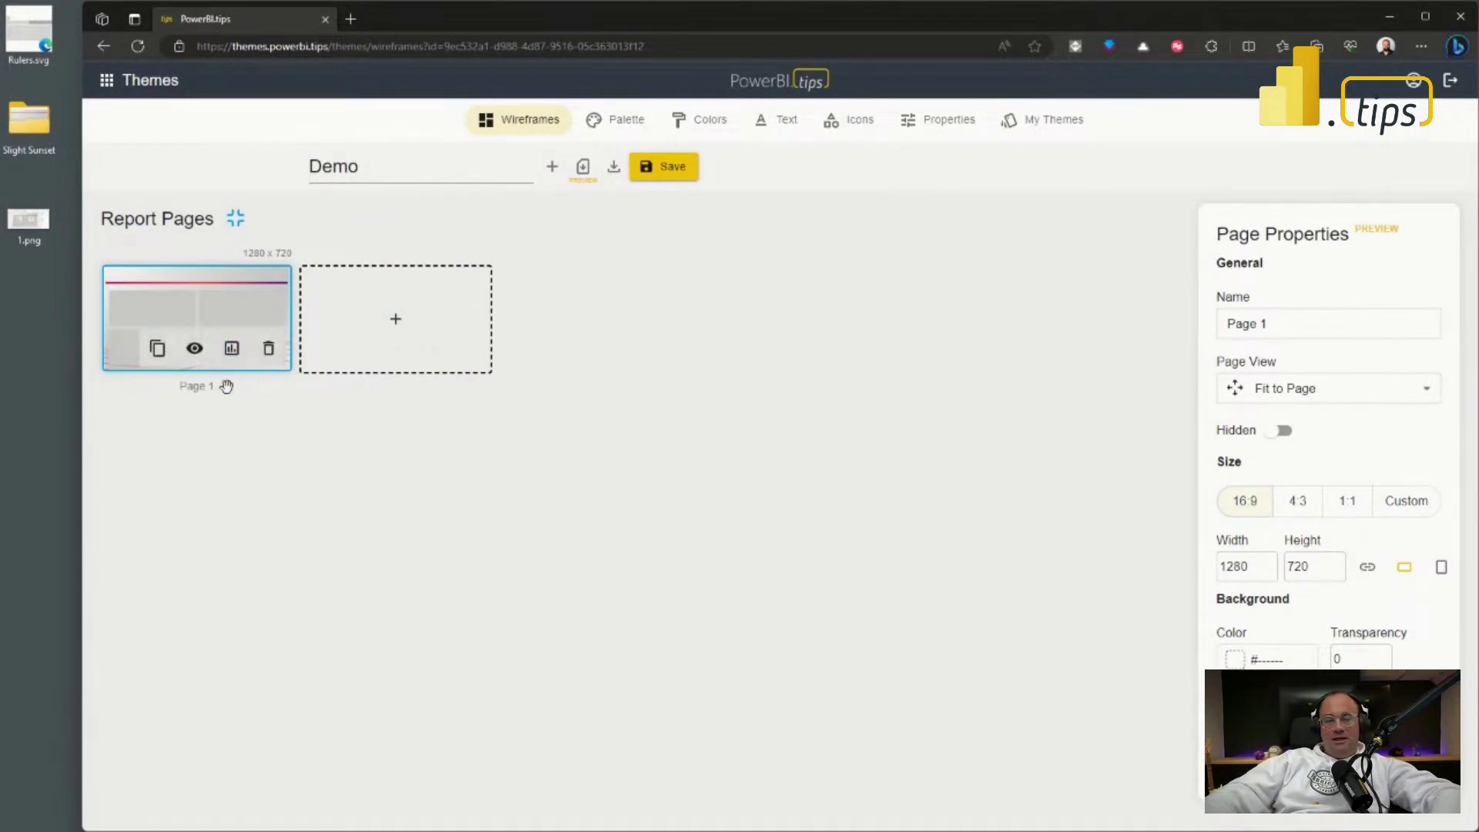
left_click(157, 350)
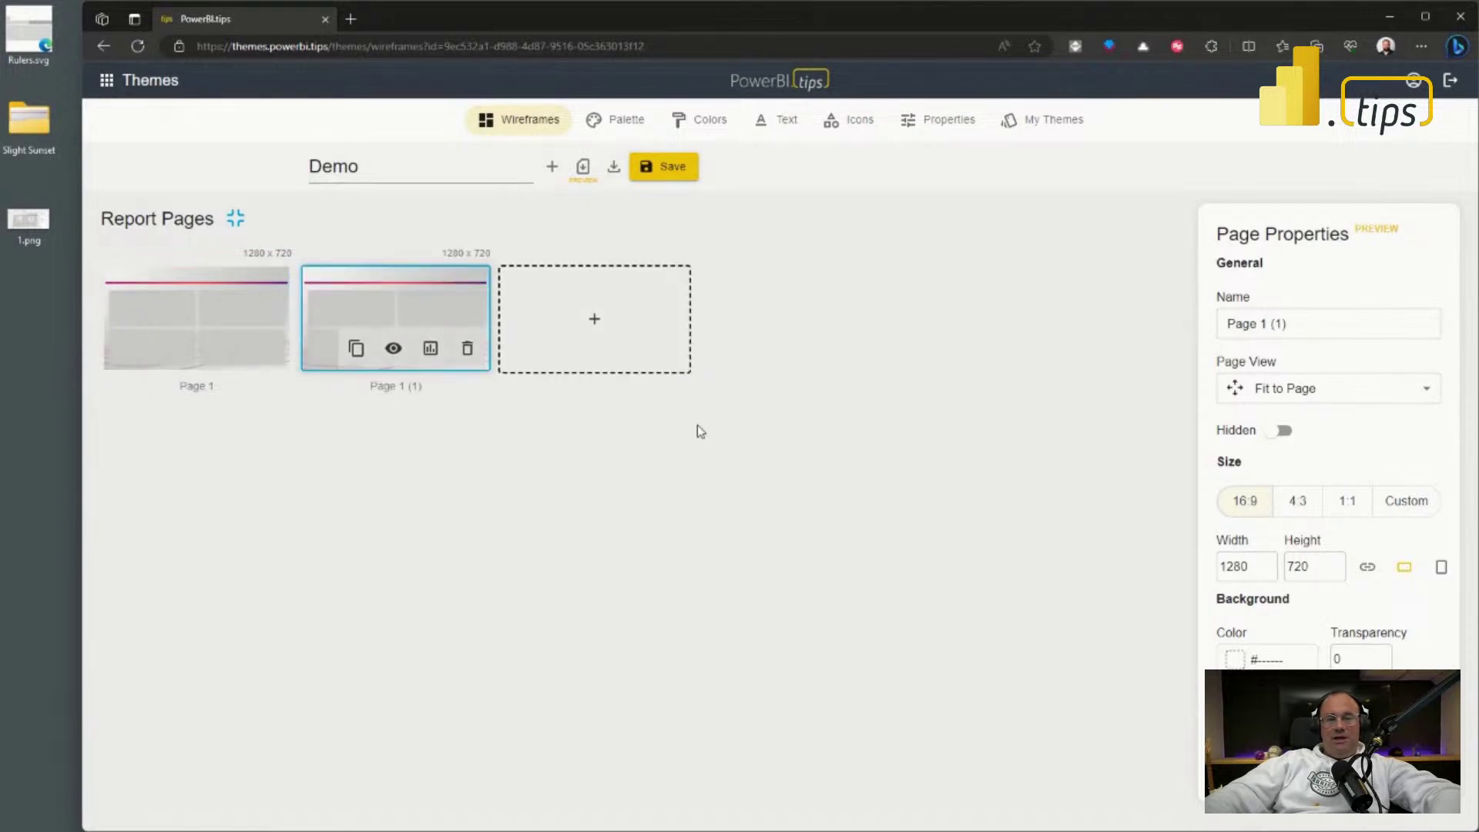
left_click(394, 351)
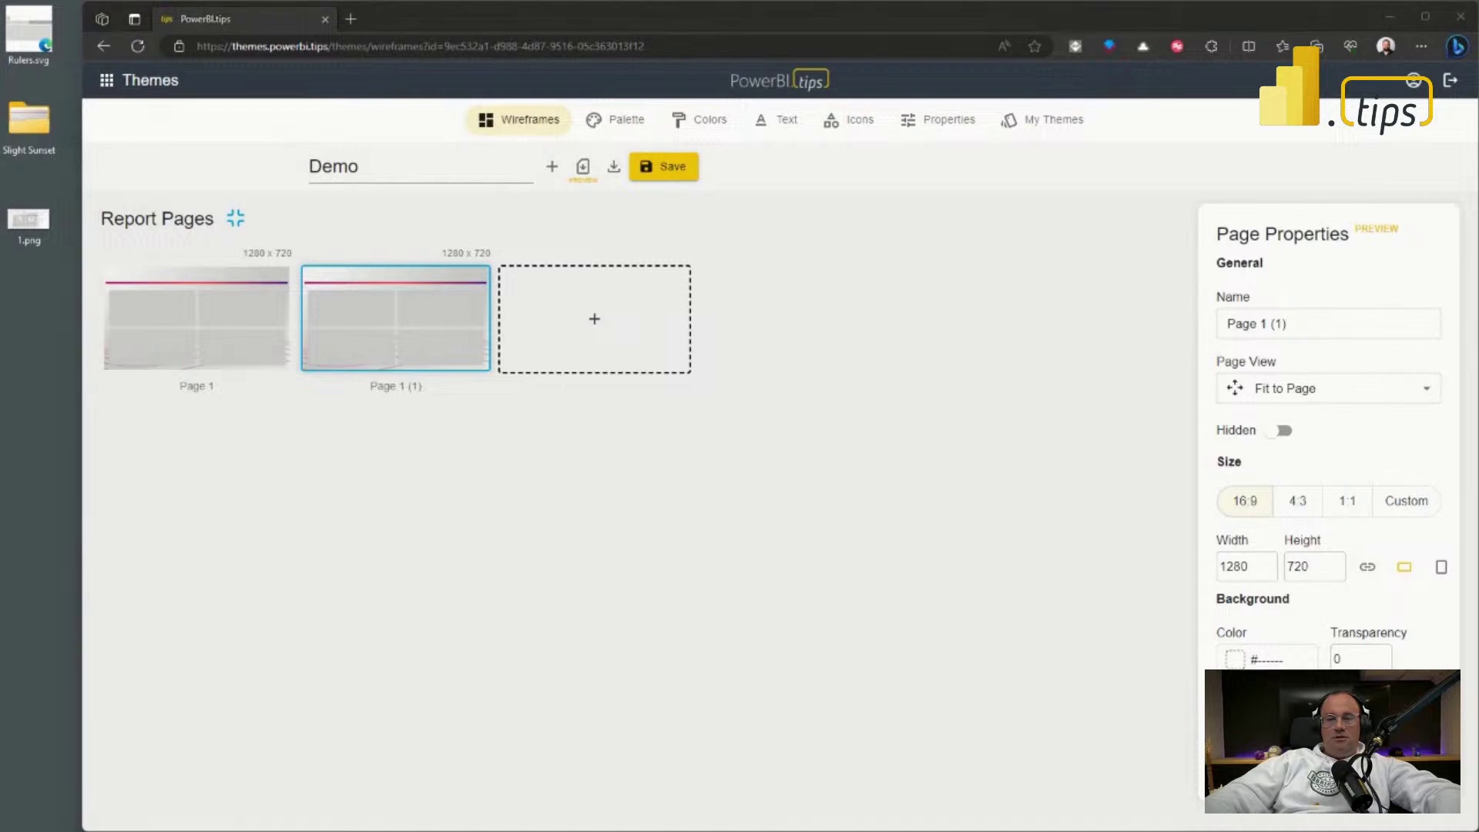
left_click(687, 433)
left_click(1182, 766)
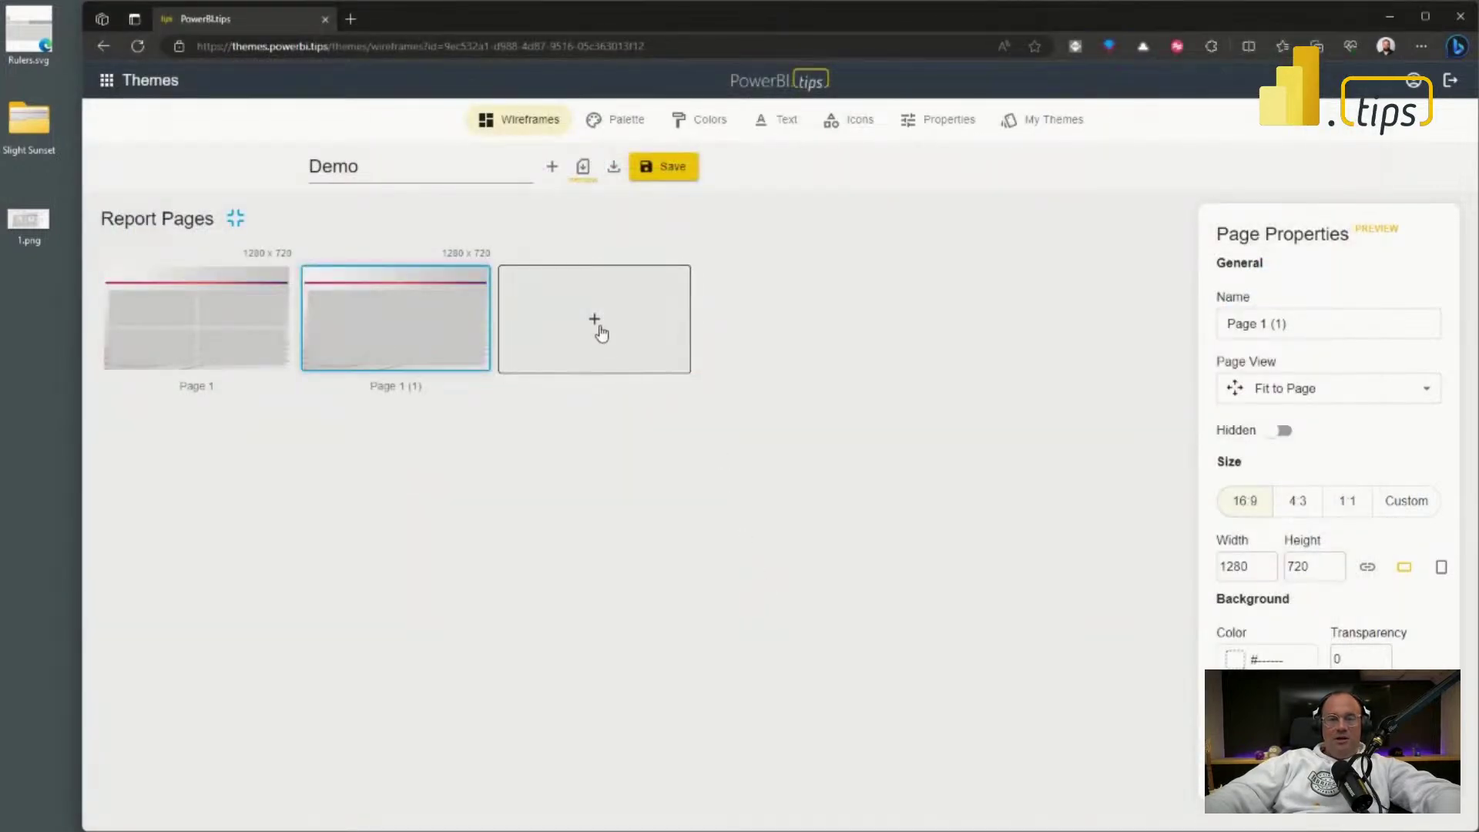
Step: Remove an extra blank page, then add a third page copy backed by 169 - Base.svg
left_click(598, 325)
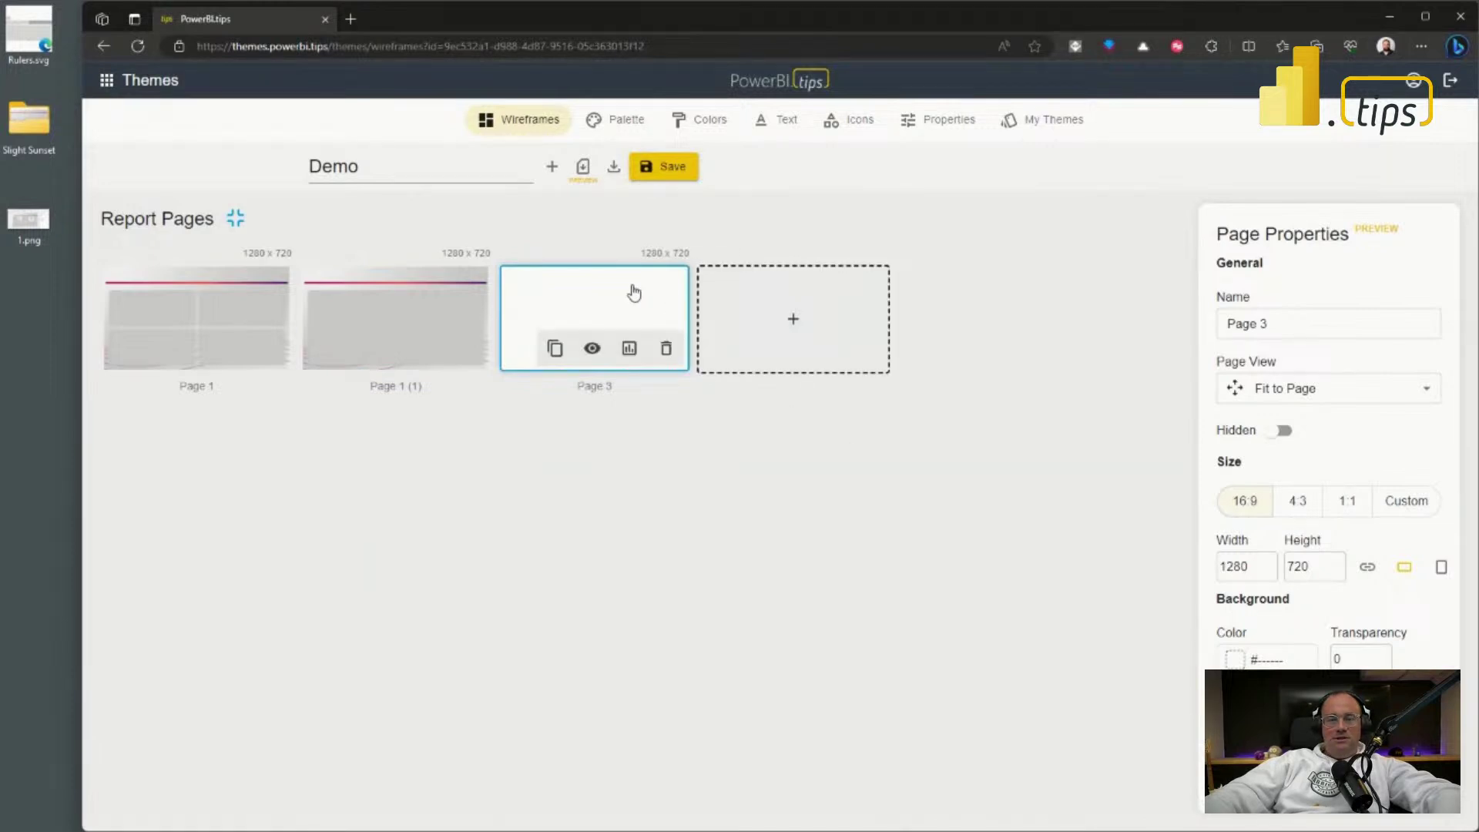
left_click(663, 350)
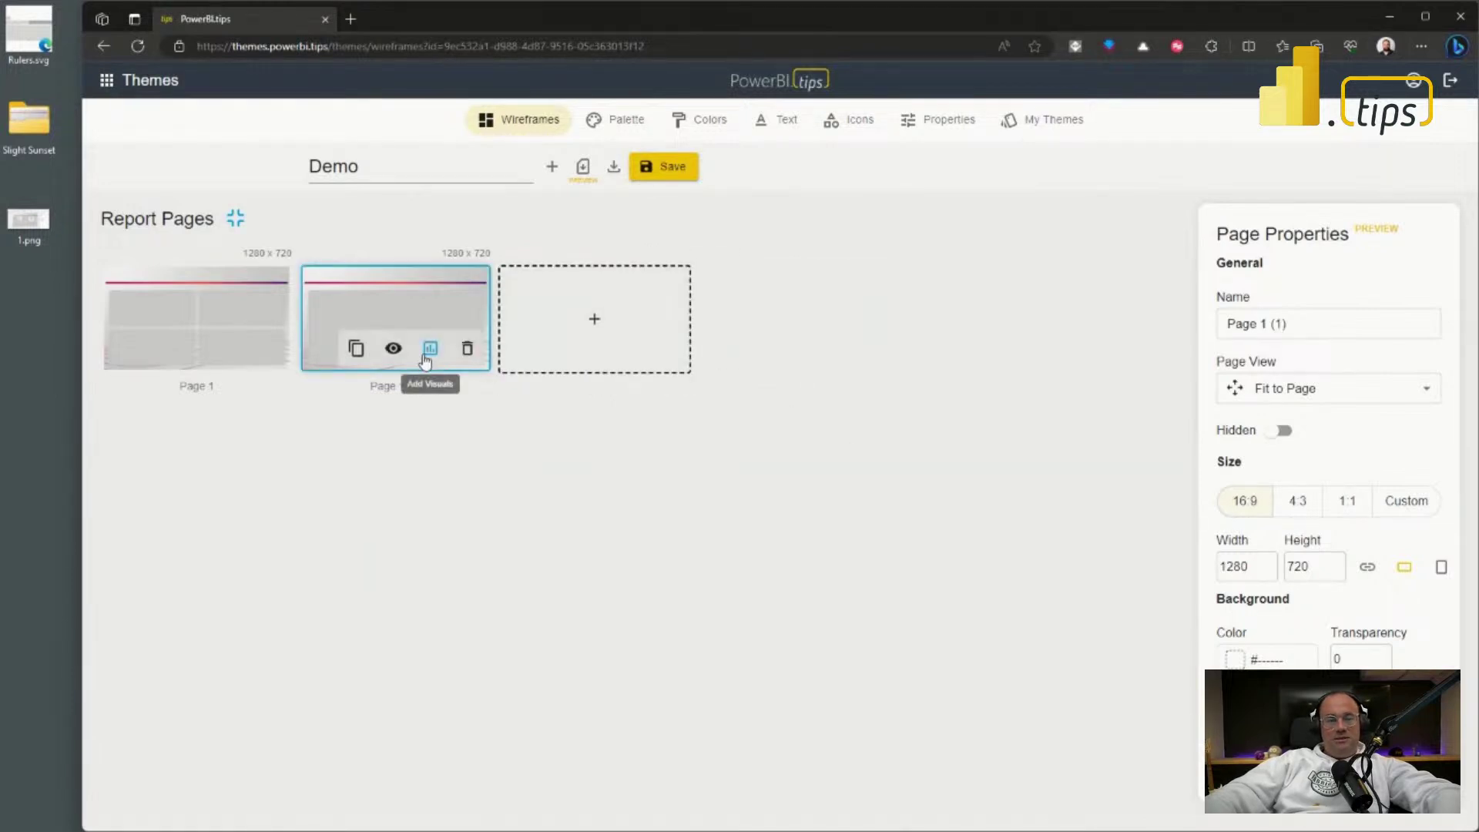
left_click(355, 348)
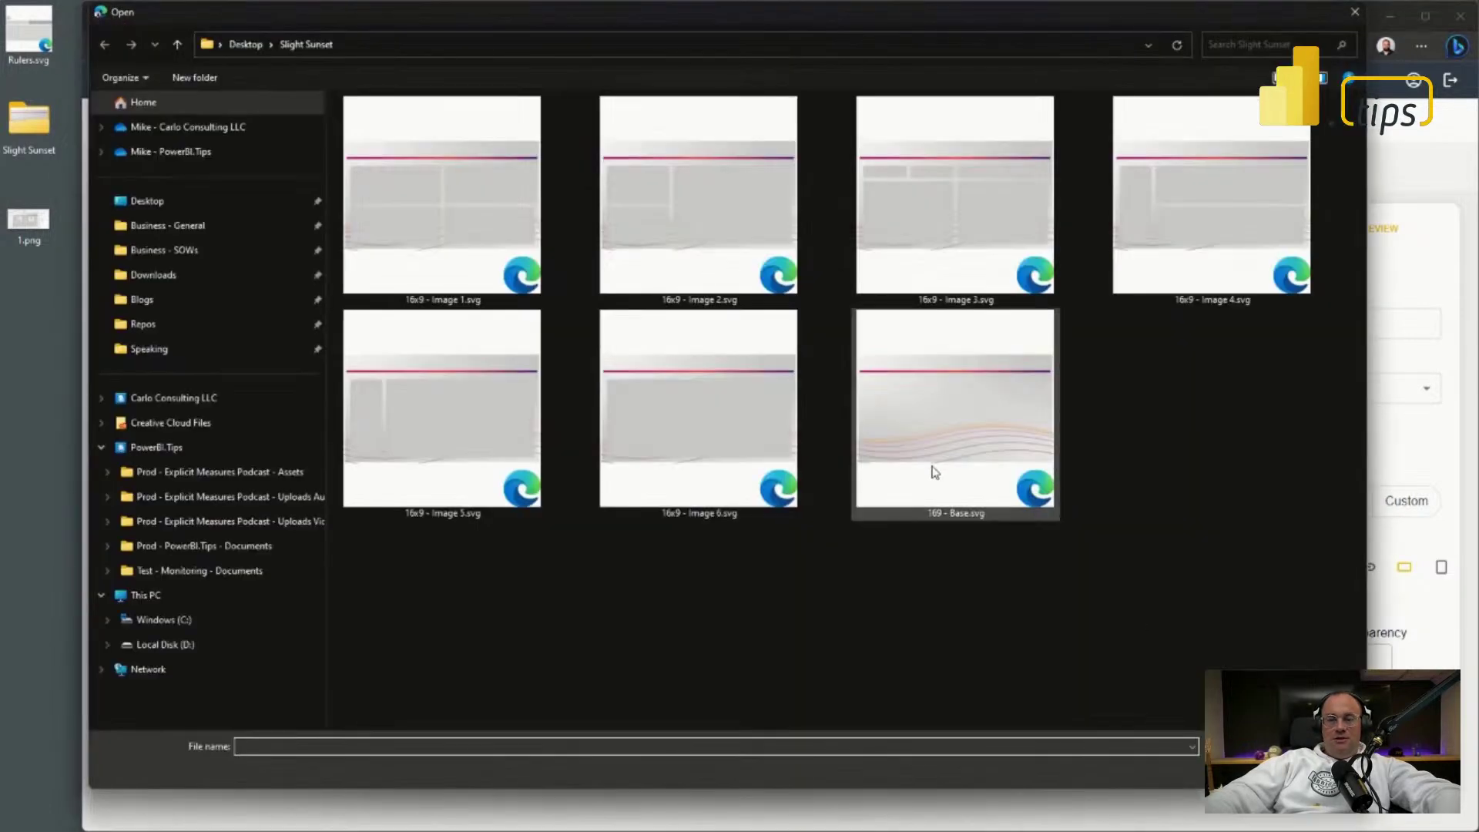
left_click(947, 443)
key("Return")
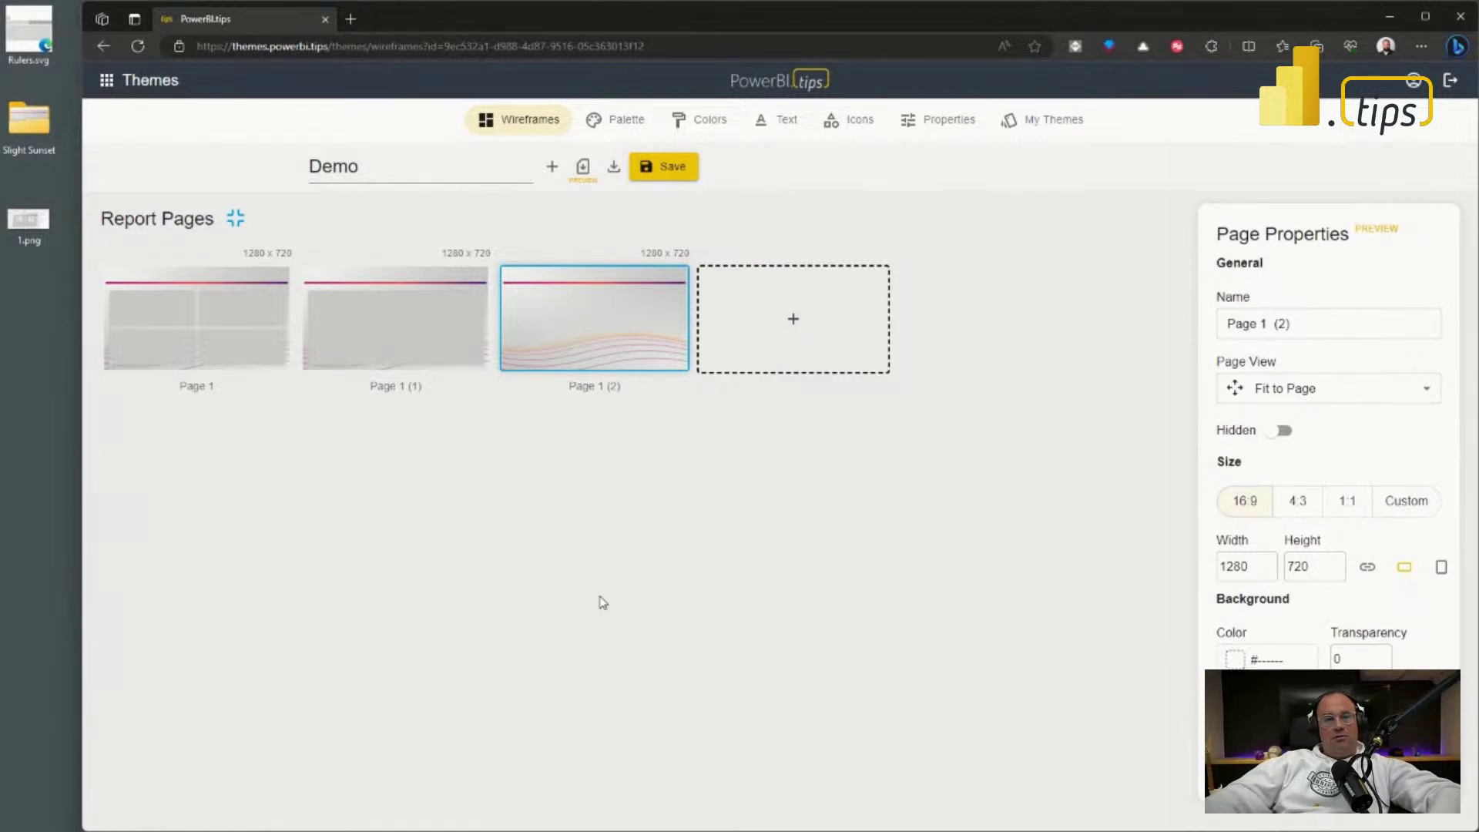
Step: Open Page 1 in the page editor, showing its background with four placeholder panels
mouse_move(175, 313)
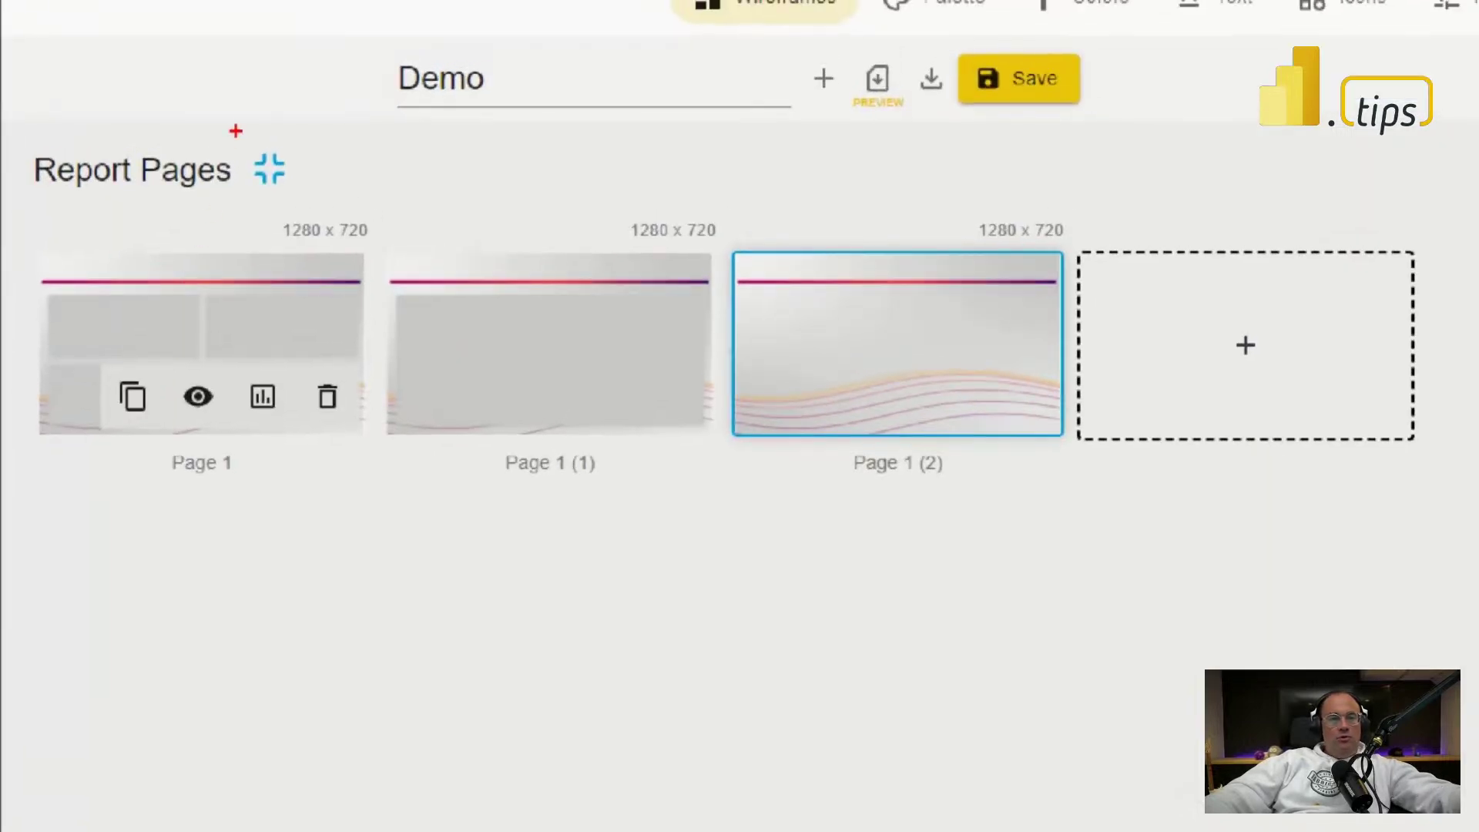
left_click_drag(216, 198, 267, 237)
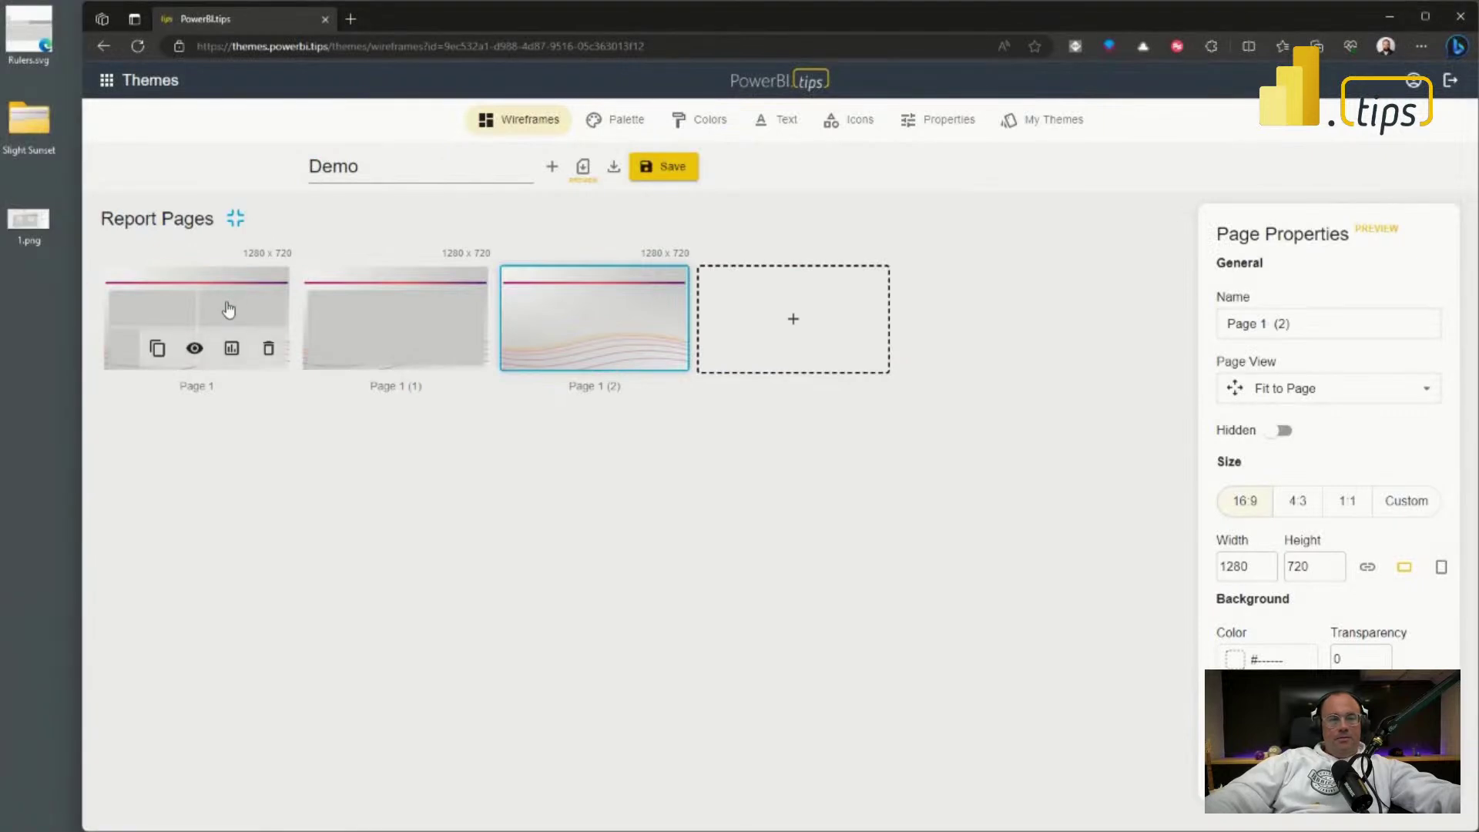
left_click(228, 308)
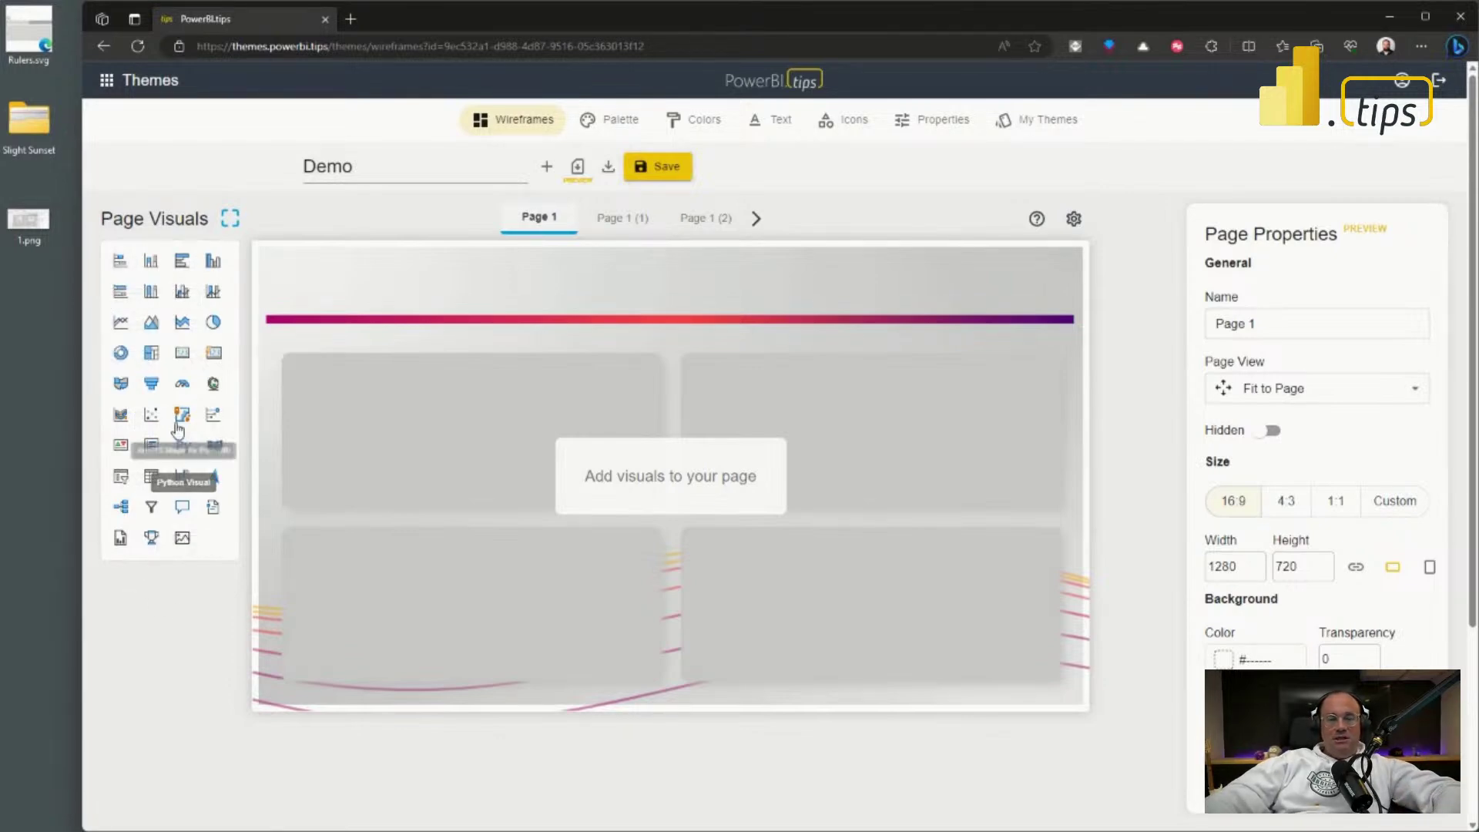
Step: Add a stacked bar chart sized to fill Page 1's top-left panel
left_click(119, 262)
mouse_move(403, 399)
left_mouse_down()
mouse_move(432, 429)
mouse_move(406, 422)
left_mouse_up()
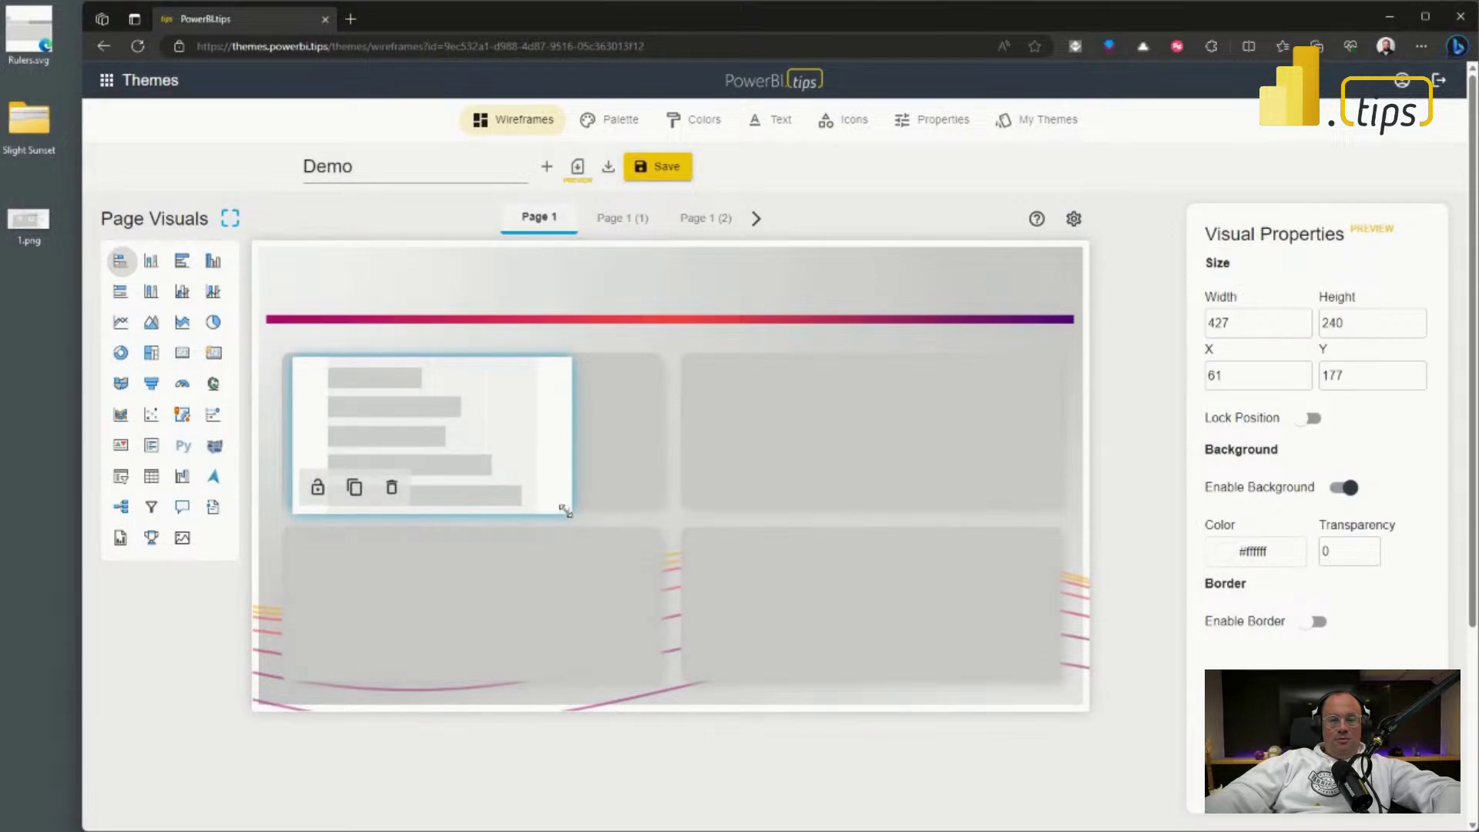
left_click_drag(568, 511, 650, 502)
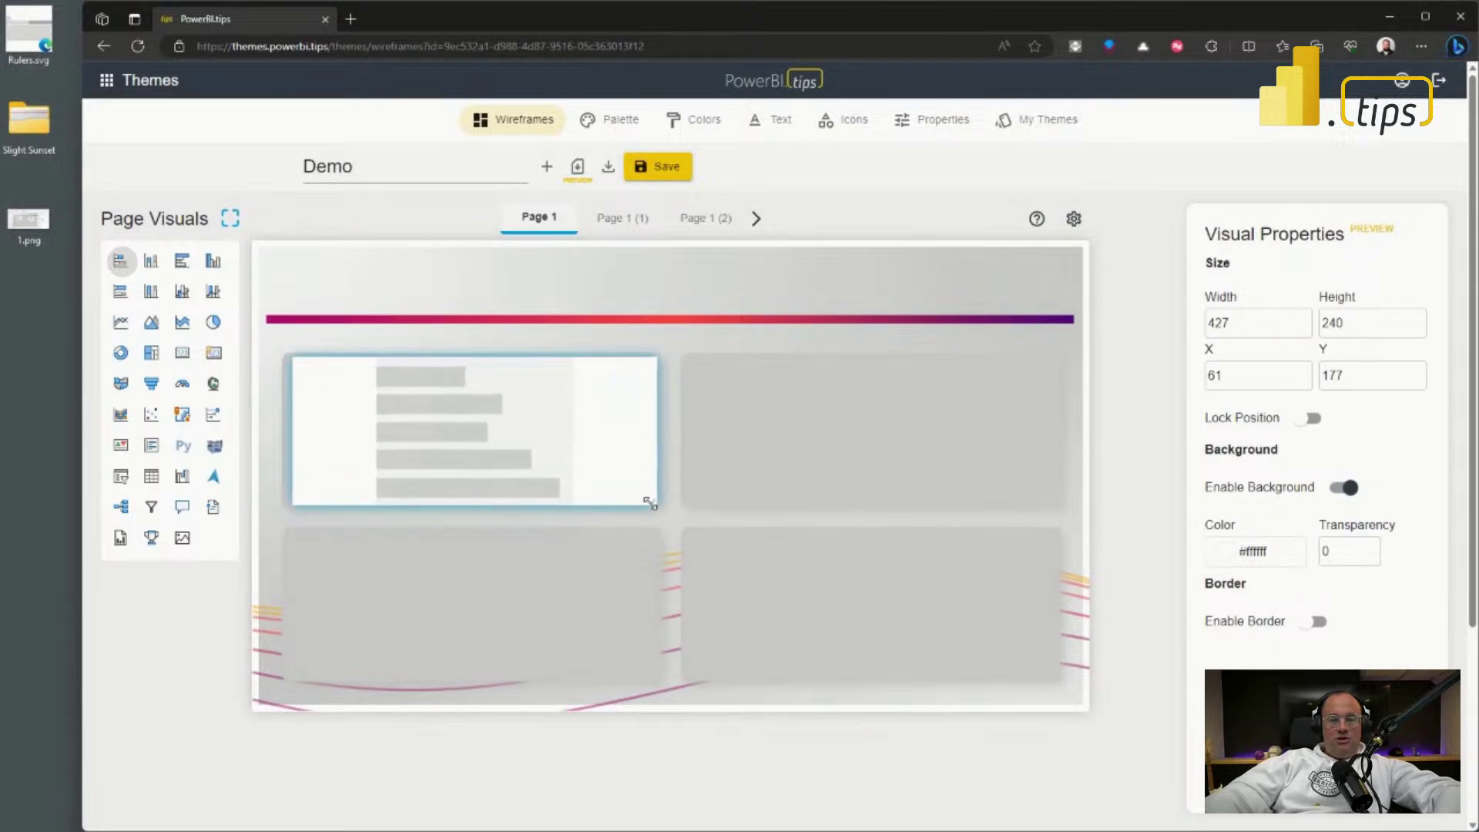
left_click(342, 291)
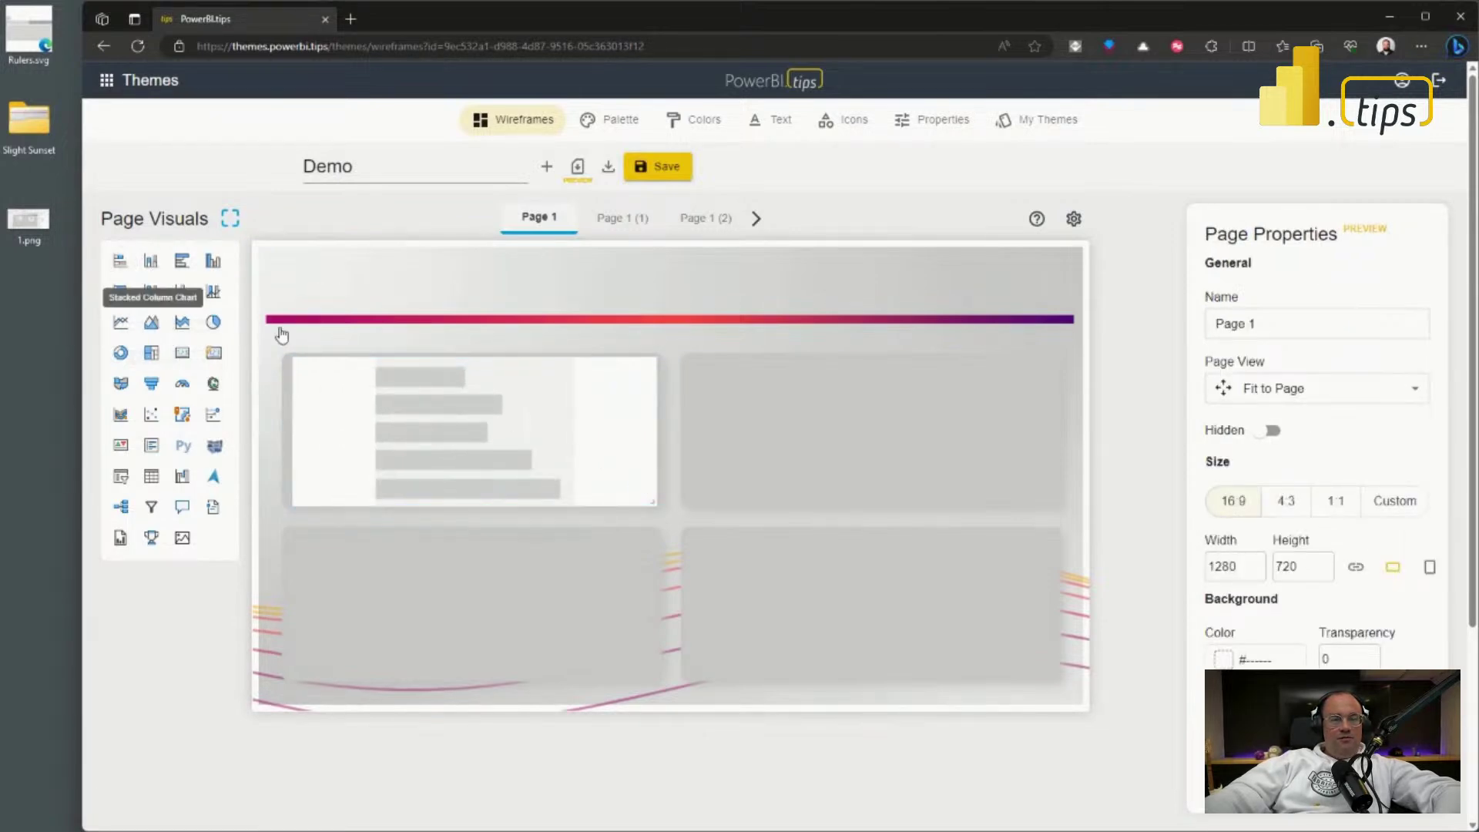
Step: Add a stacked column chart sized and aligned to the top-right panel
left_click(151, 262)
left_click_drag(431, 335, 880, 451)
left_click_drag(975, 509, 1046, 503)
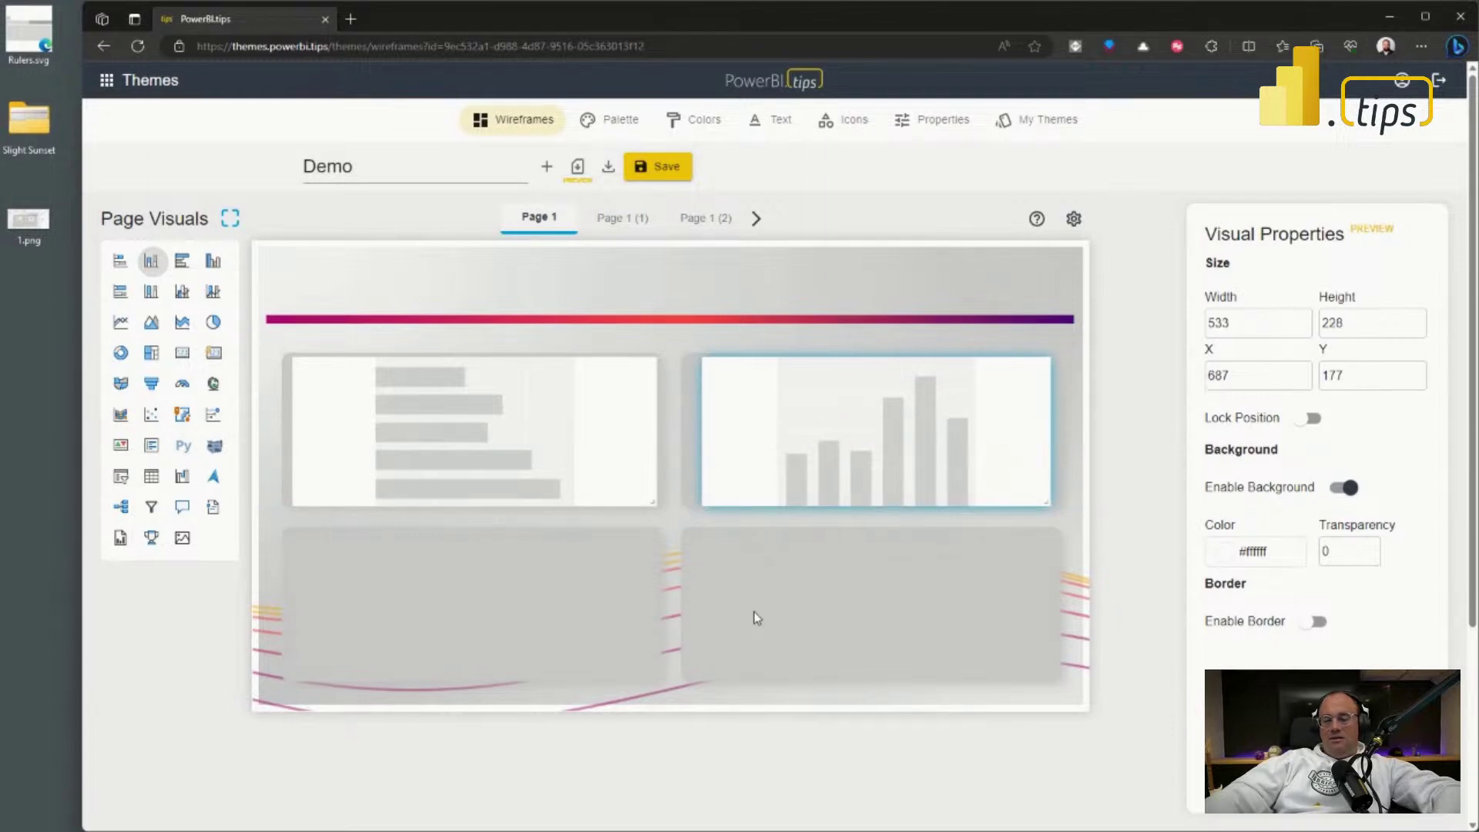
left_click_drag(720, 429, 724, 424)
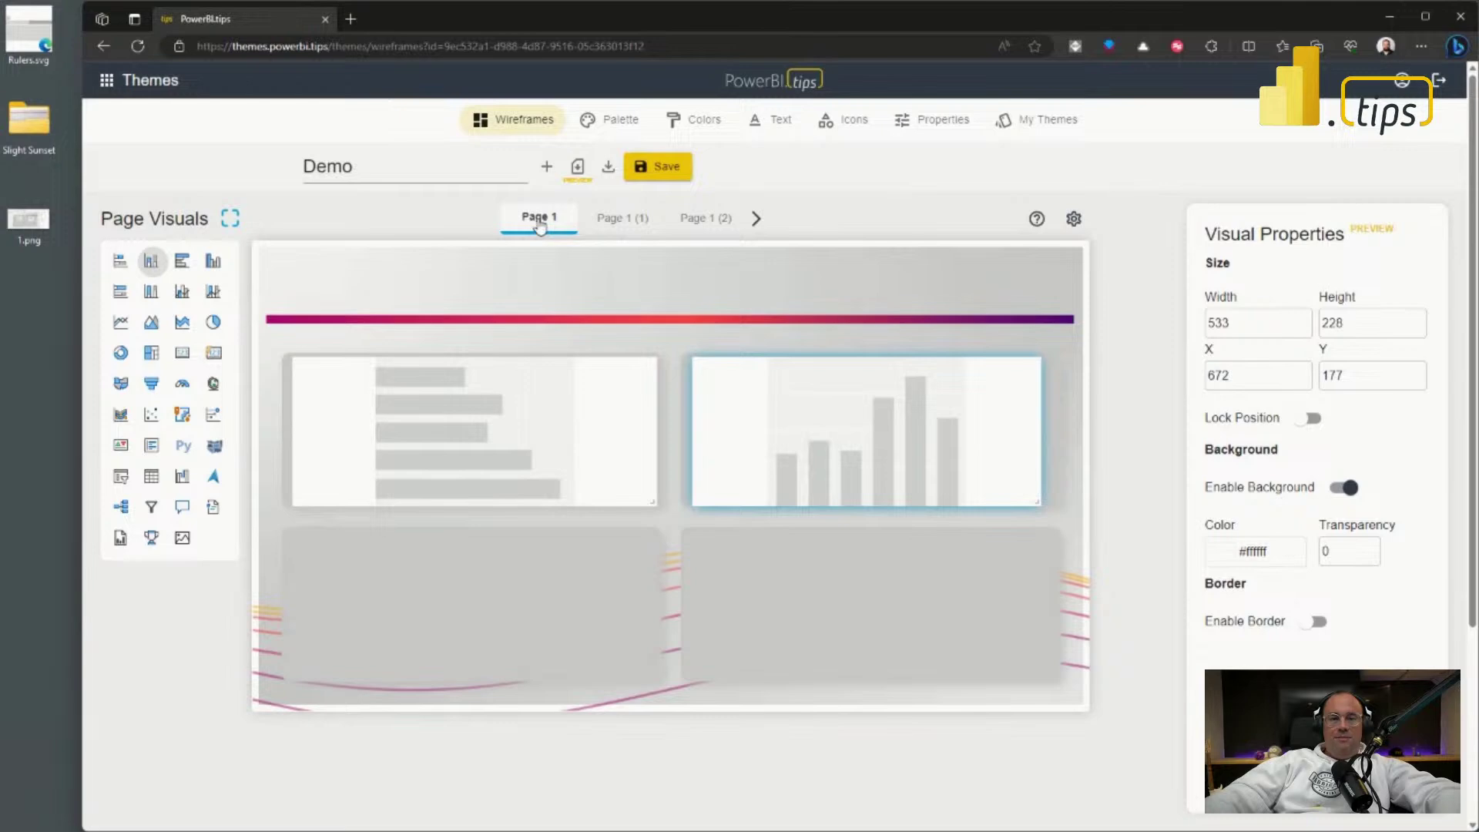
Step: Rename Page 1 to Overview and Page 1 (1) to 1
double_click(539, 217)
type("Ove")
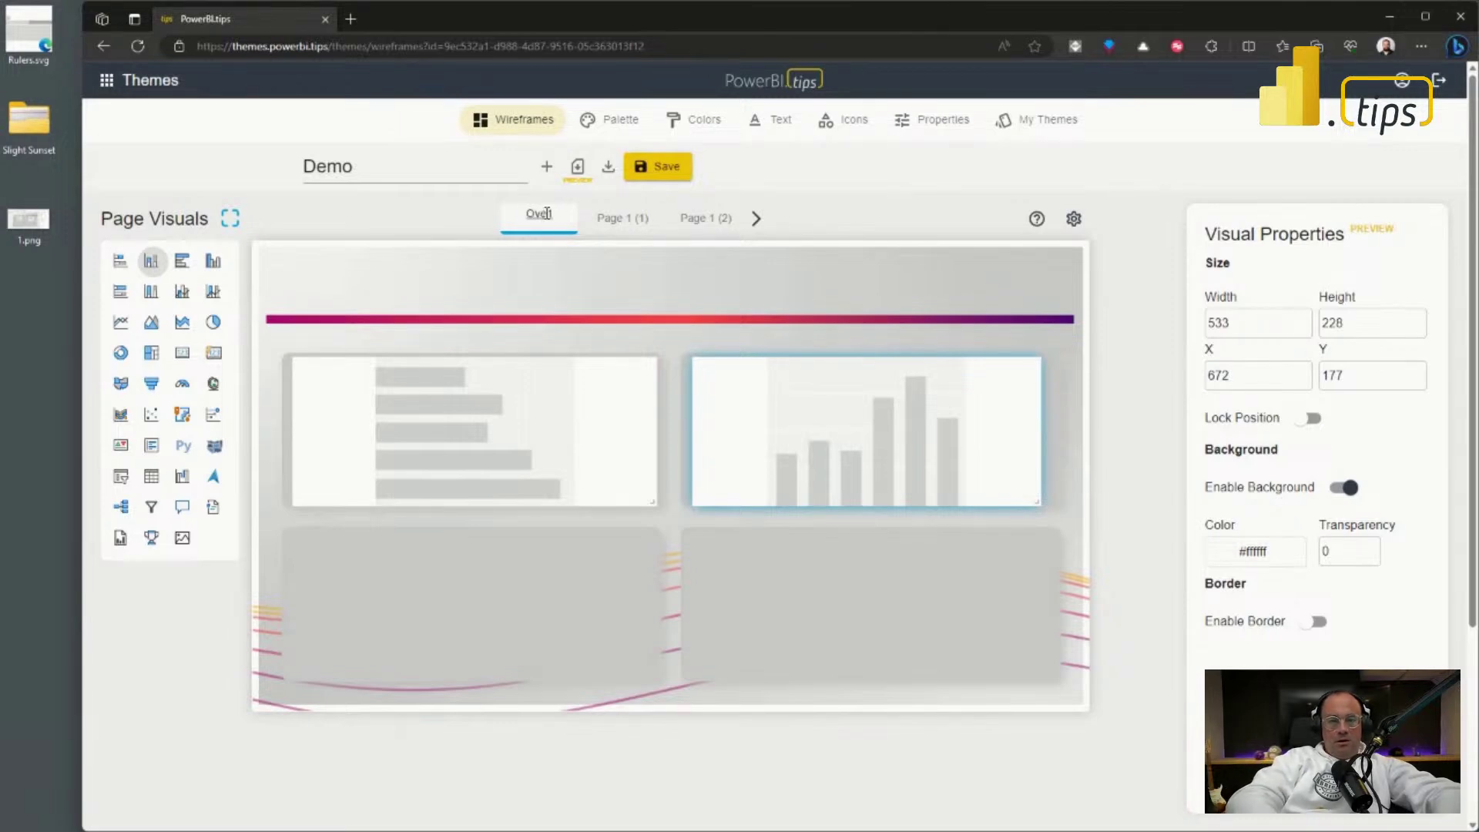
type("rview")
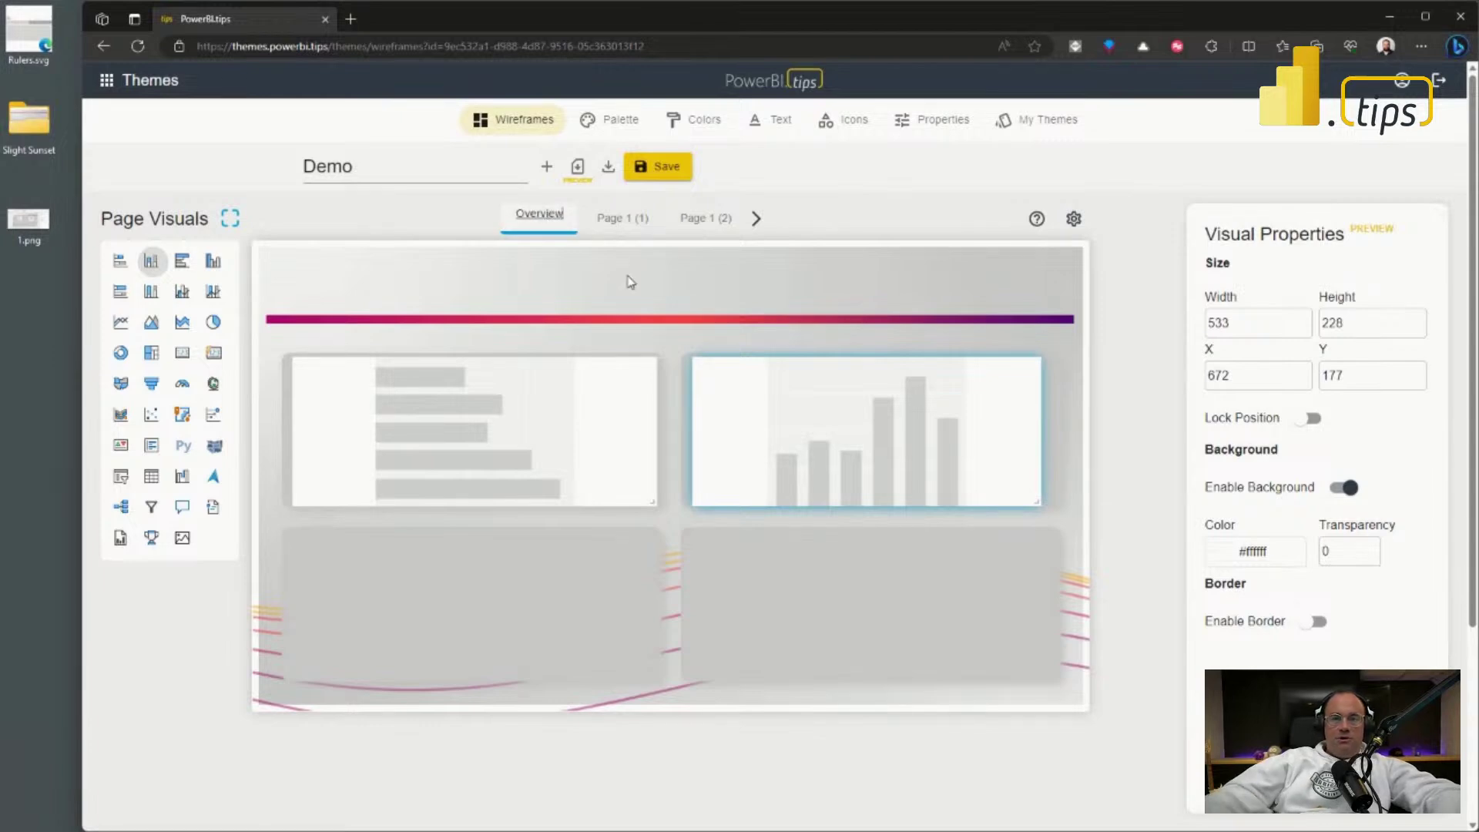
left_click(607, 219)
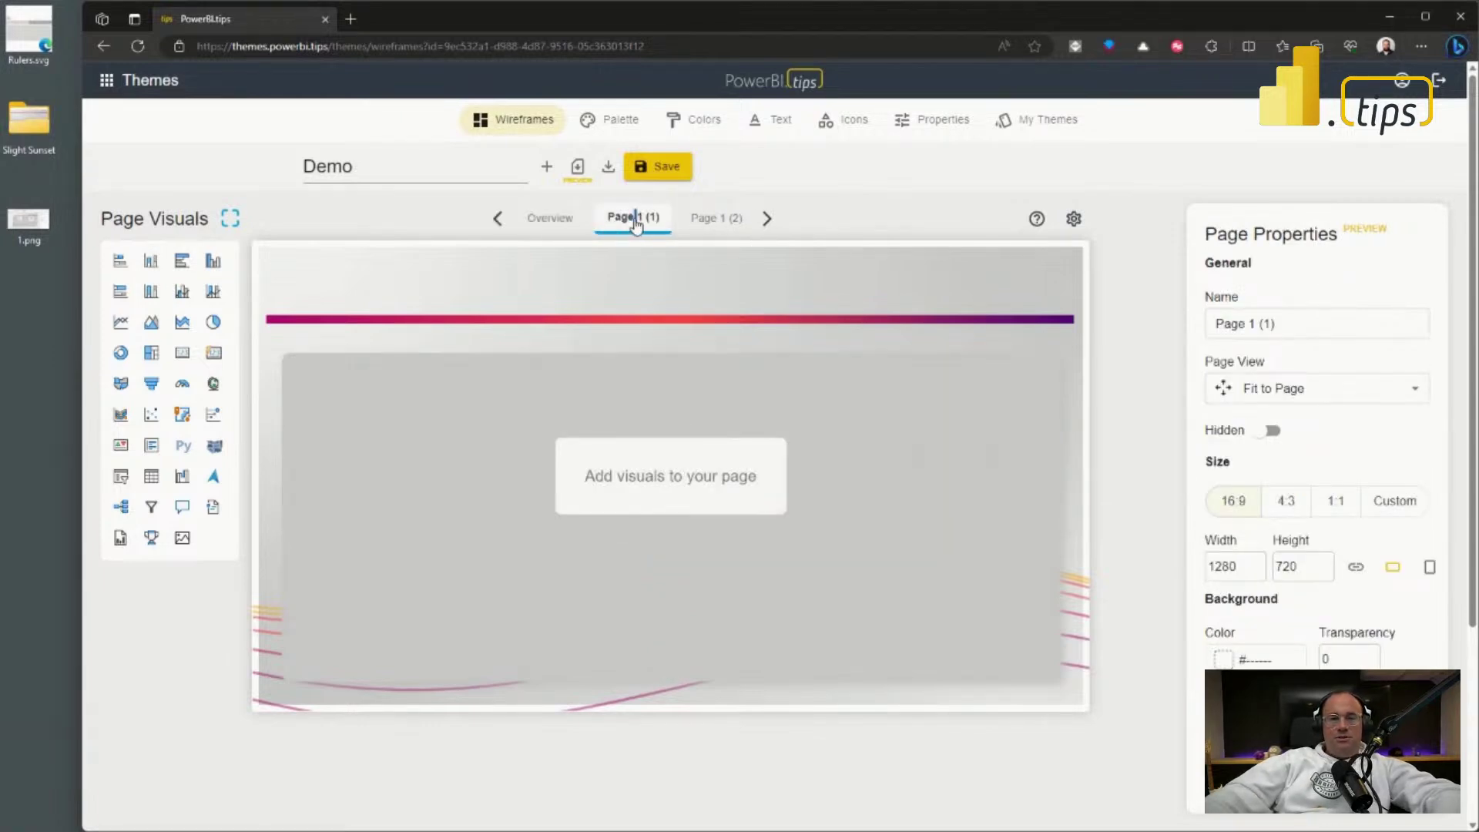
triple_click(634, 219)
type("1")
Step: Rename the Page 1 (2) page to 2
left_click(707, 223)
triple_click(721, 223)
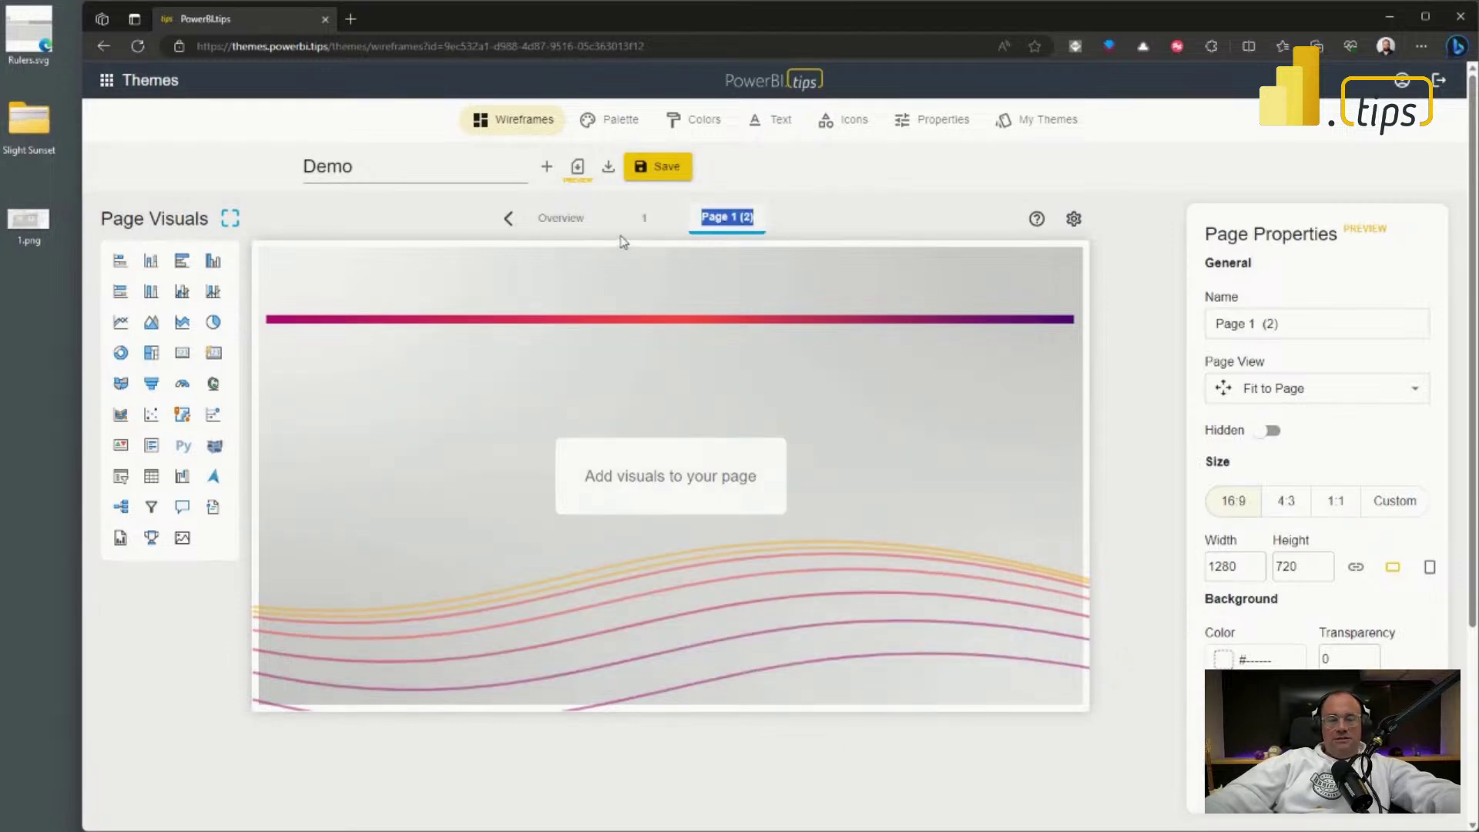
triple_click(731, 220)
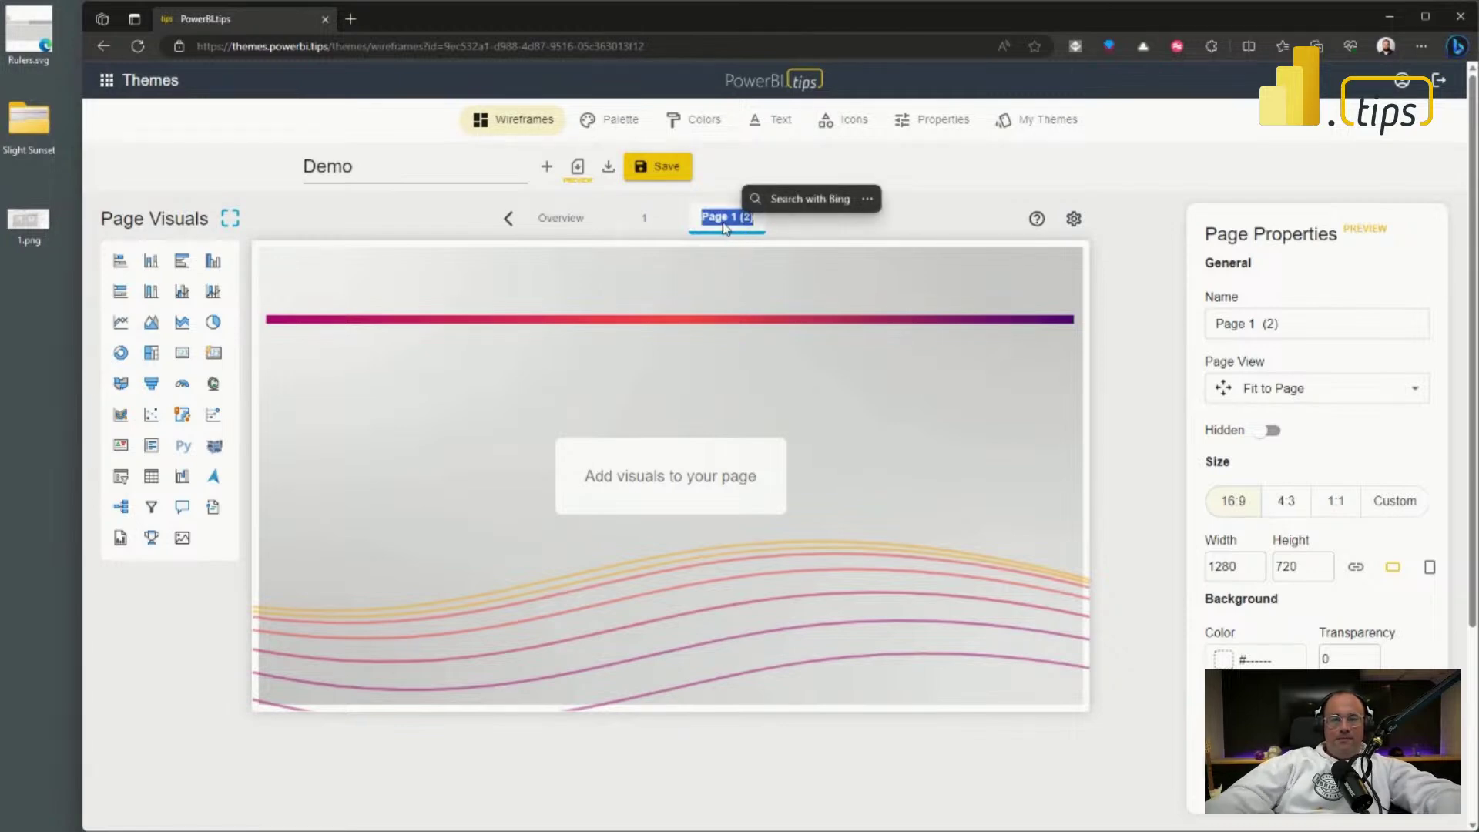
left_click(726, 220)
key("BackSpace")
key("BackSpace")
key("BackSpace")
key("BackSpace")
key("BackSpace")
key("BackSpace")
key("BackSpace")
key("BackSpace")
key("BackSpace")
key("BackSpace")
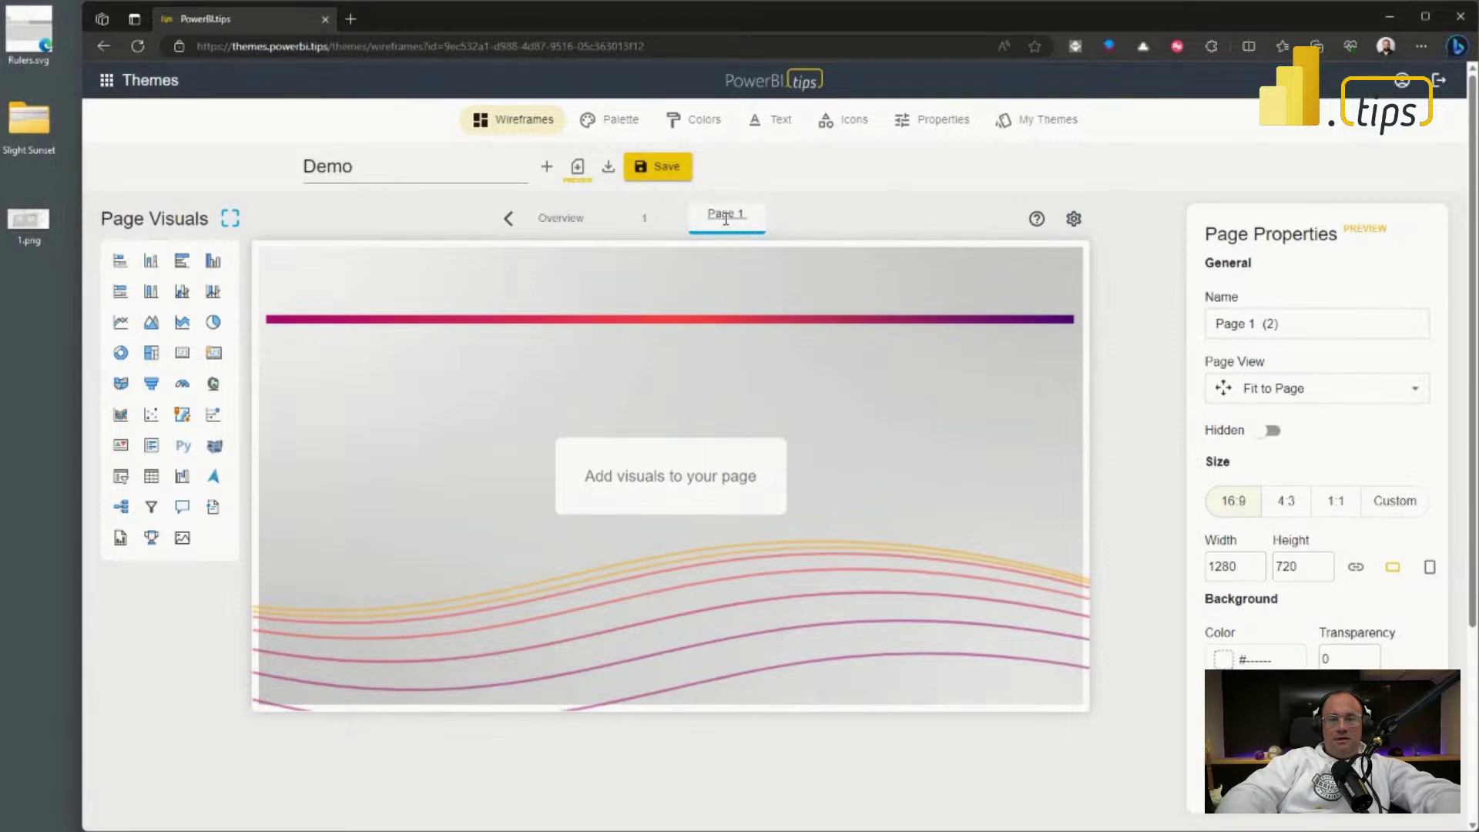
type("2")
key("Return")
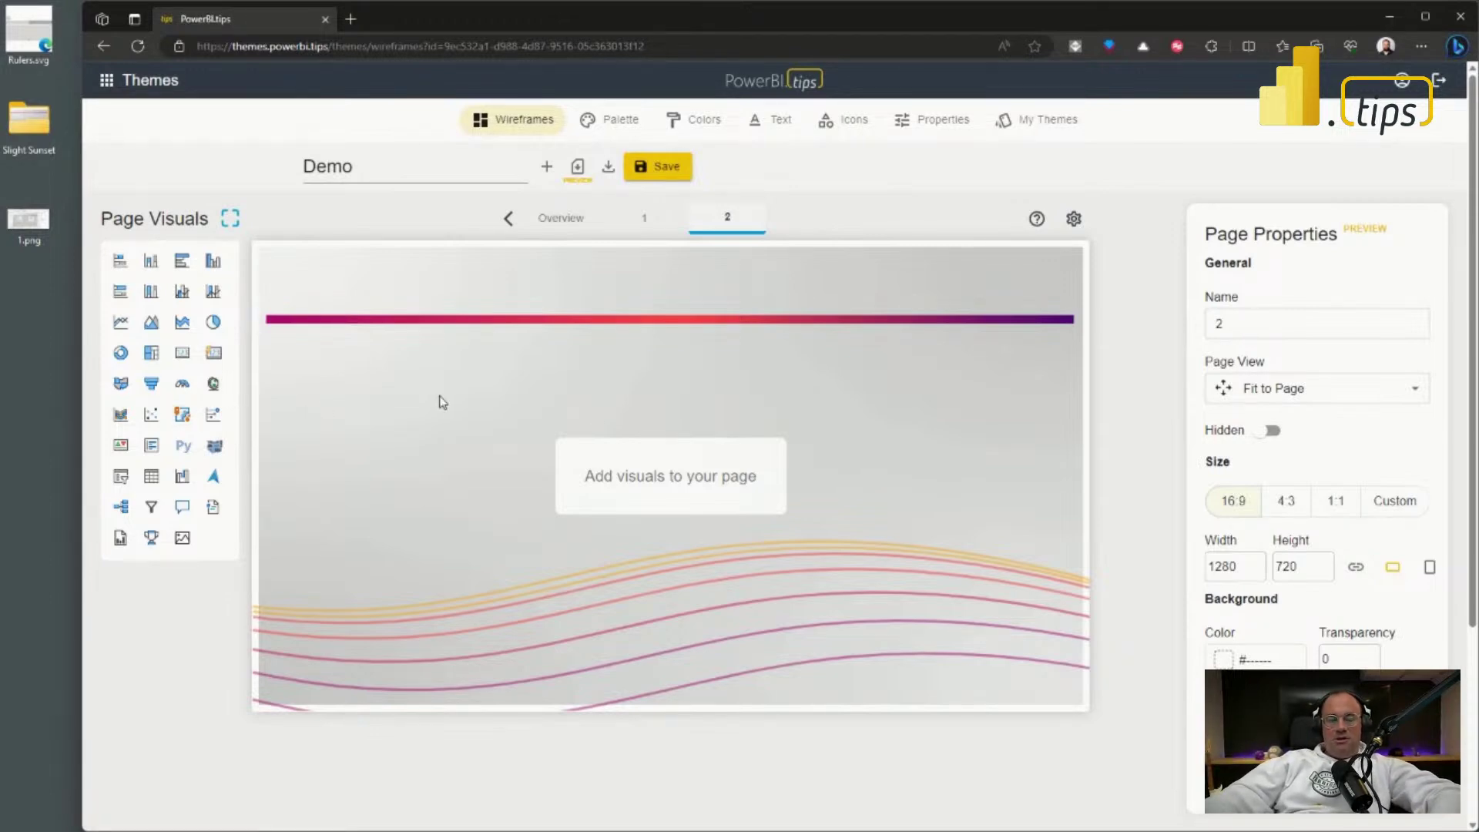
left_click(1037, 220)
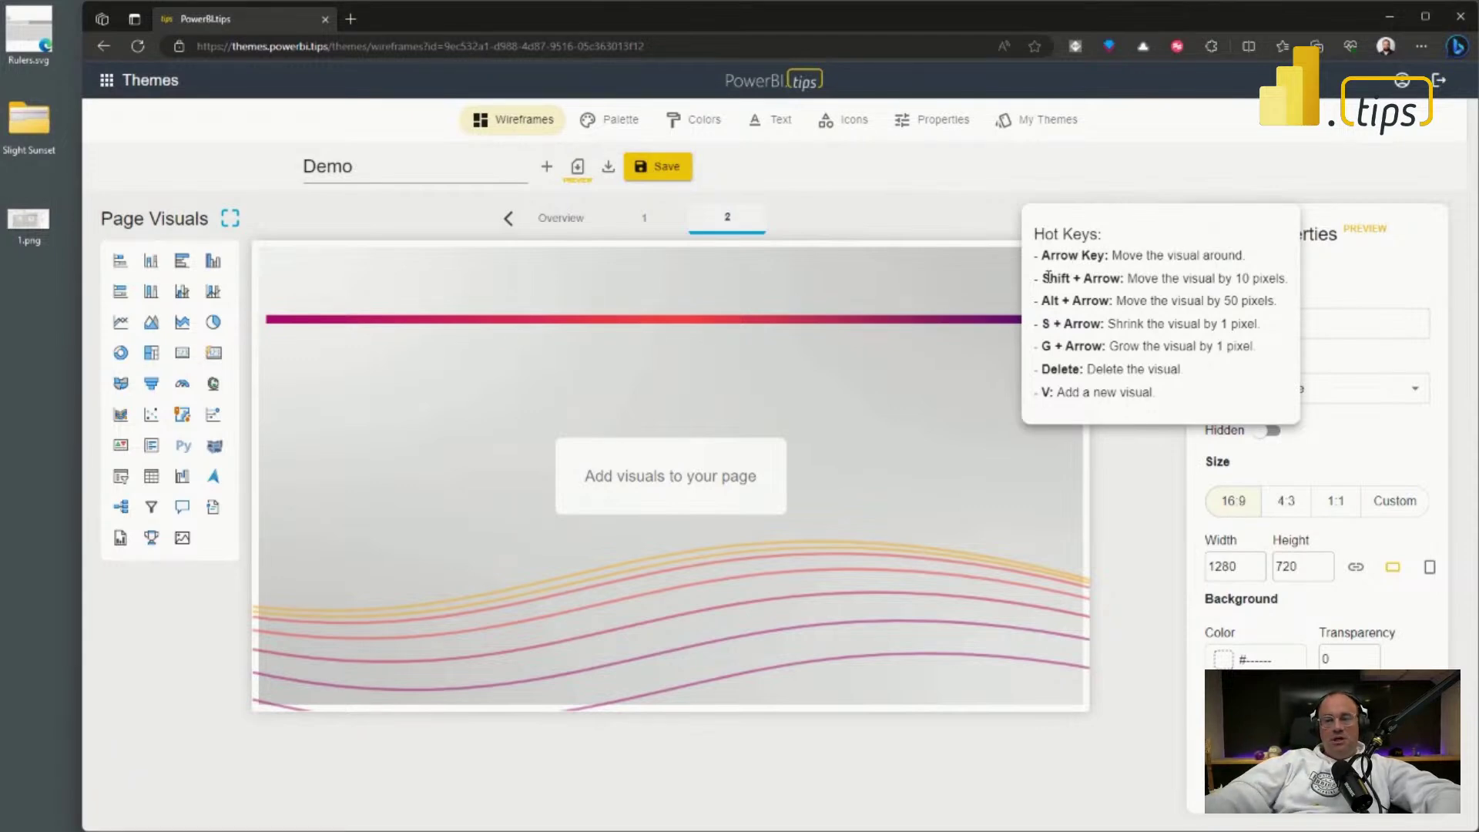
left_click_drag(1046, 278, 1121, 279)
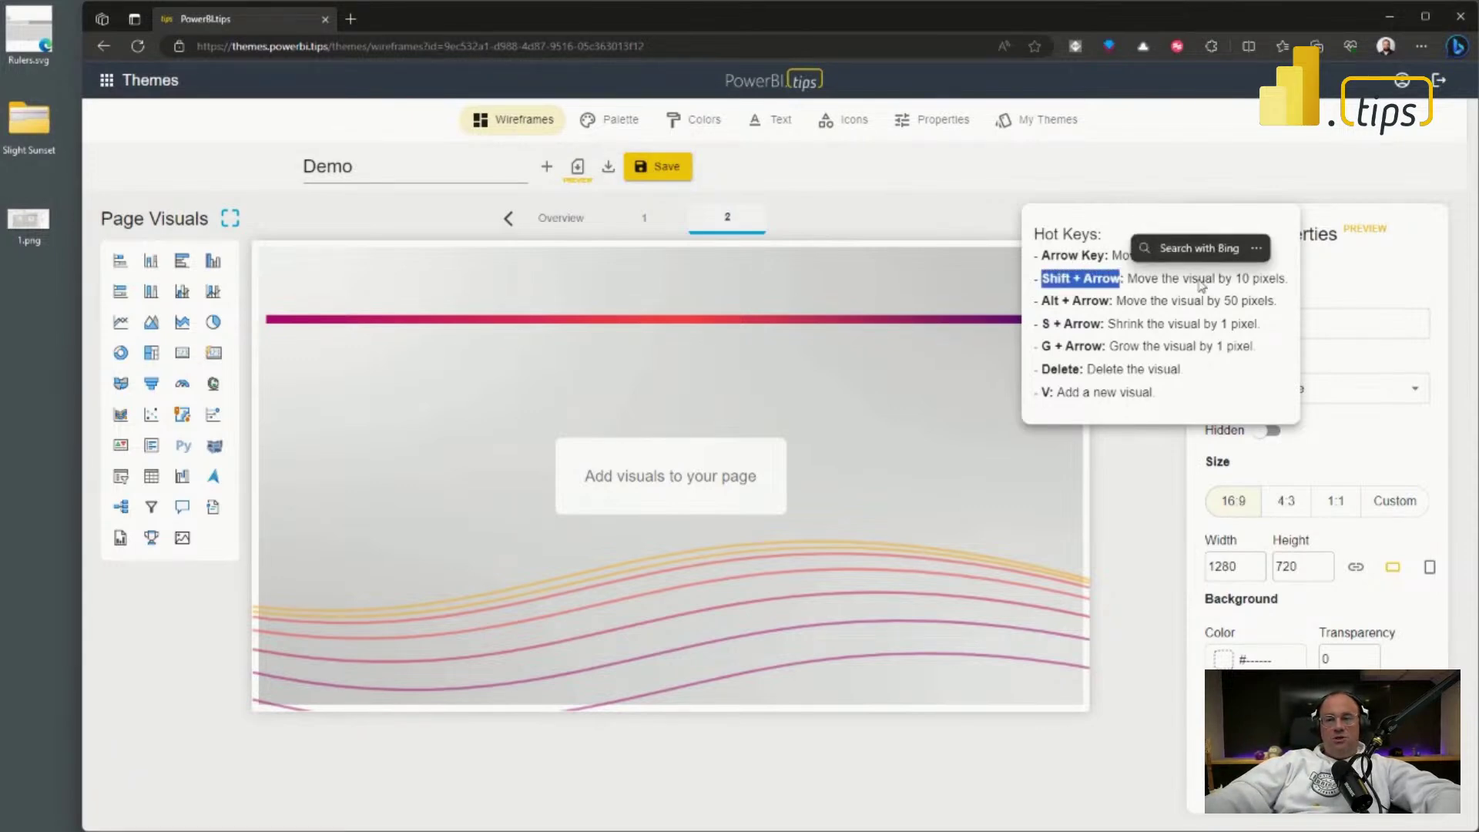
left_click(1045, 300)
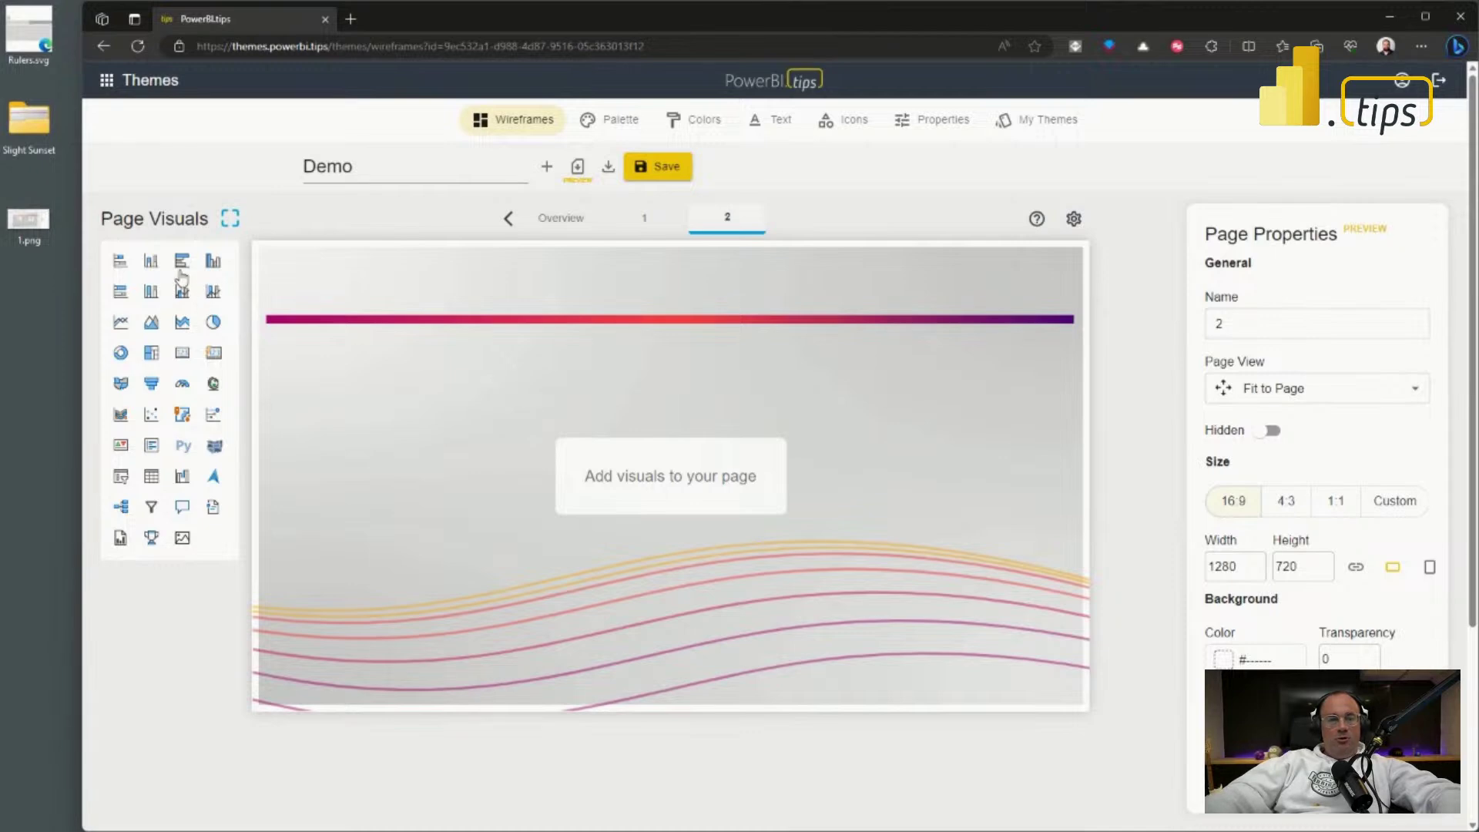
Step: Add a 356 x 162 stacked bar chart to page 2 below the red line, at X 26, Y 128
left_click(121, 261)
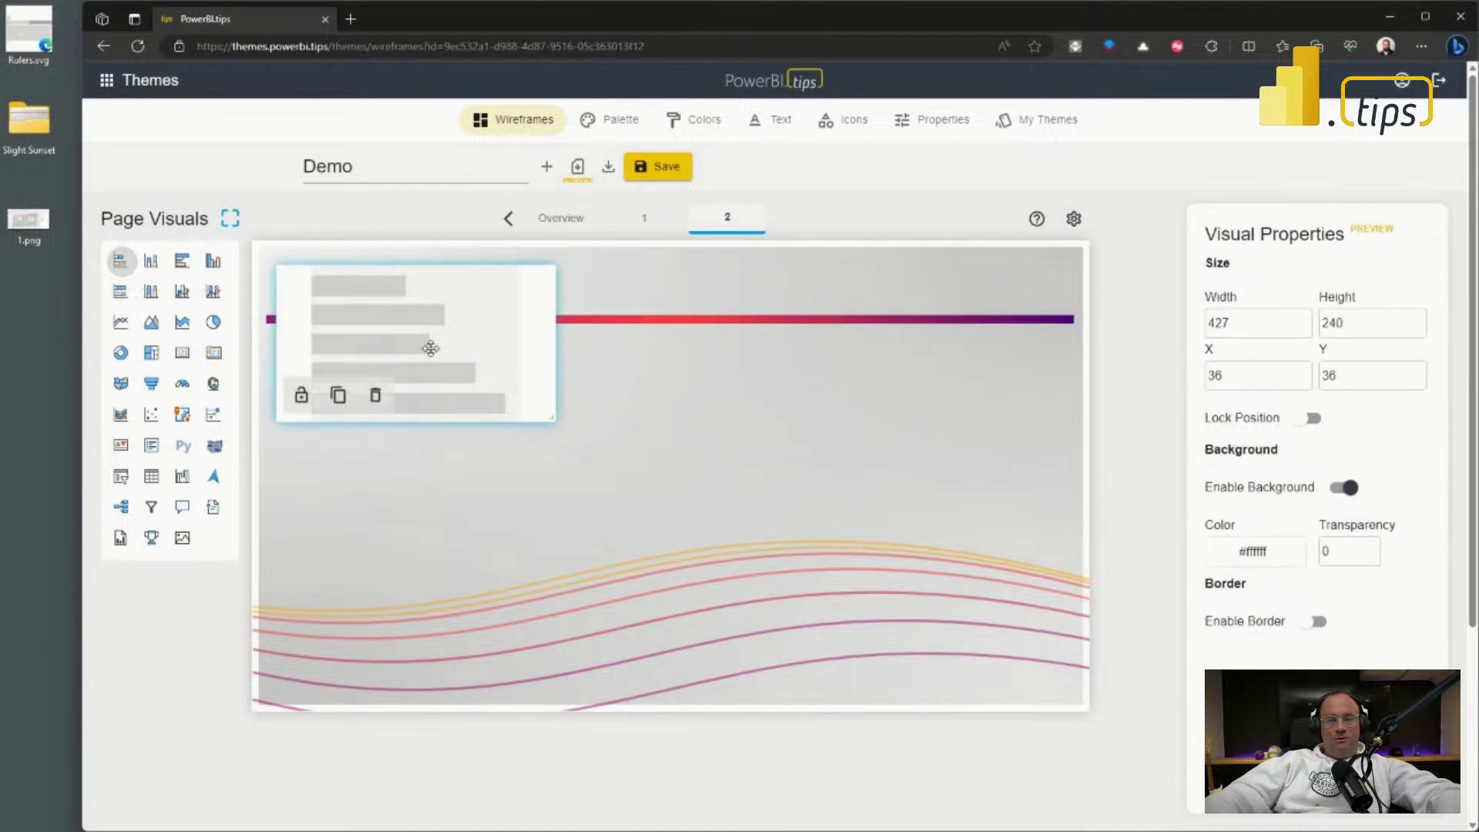
left_click_drag(430, 347, 434, 348)
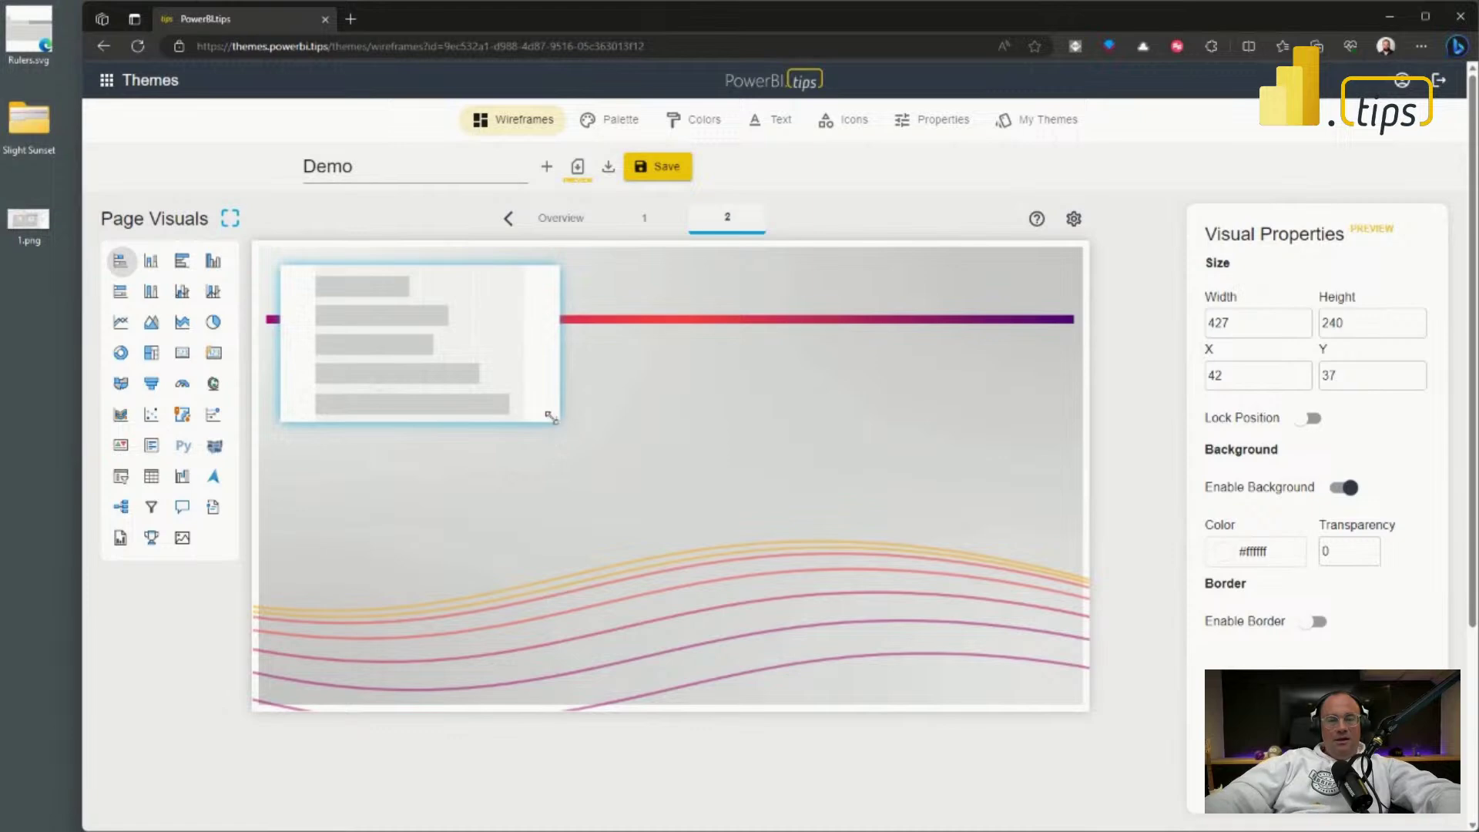
left_click_drag(556, 419, 513, 370)
left_click_drag(450, 323, 439, 384)
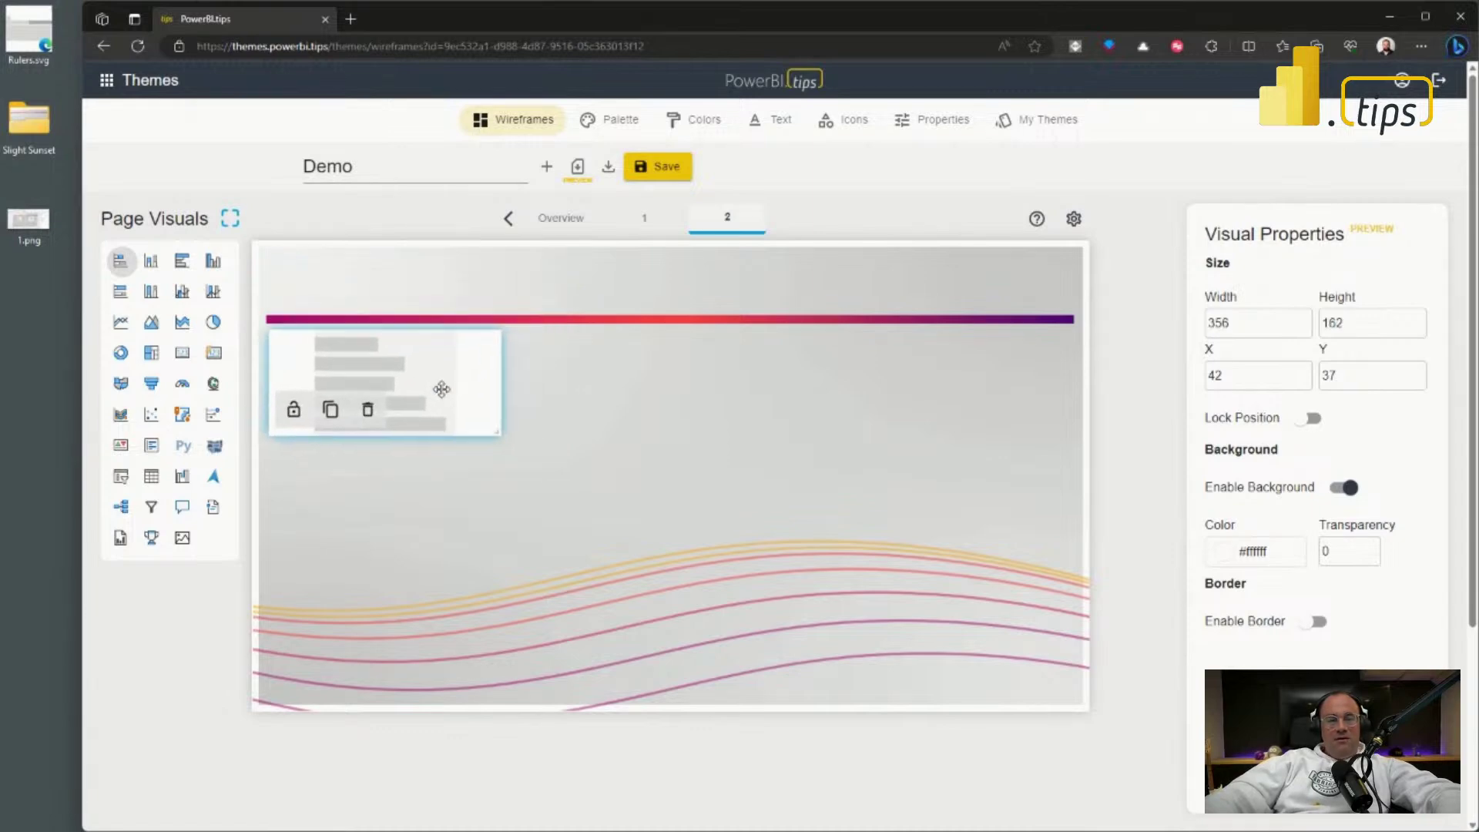
double_click(1236, 323)
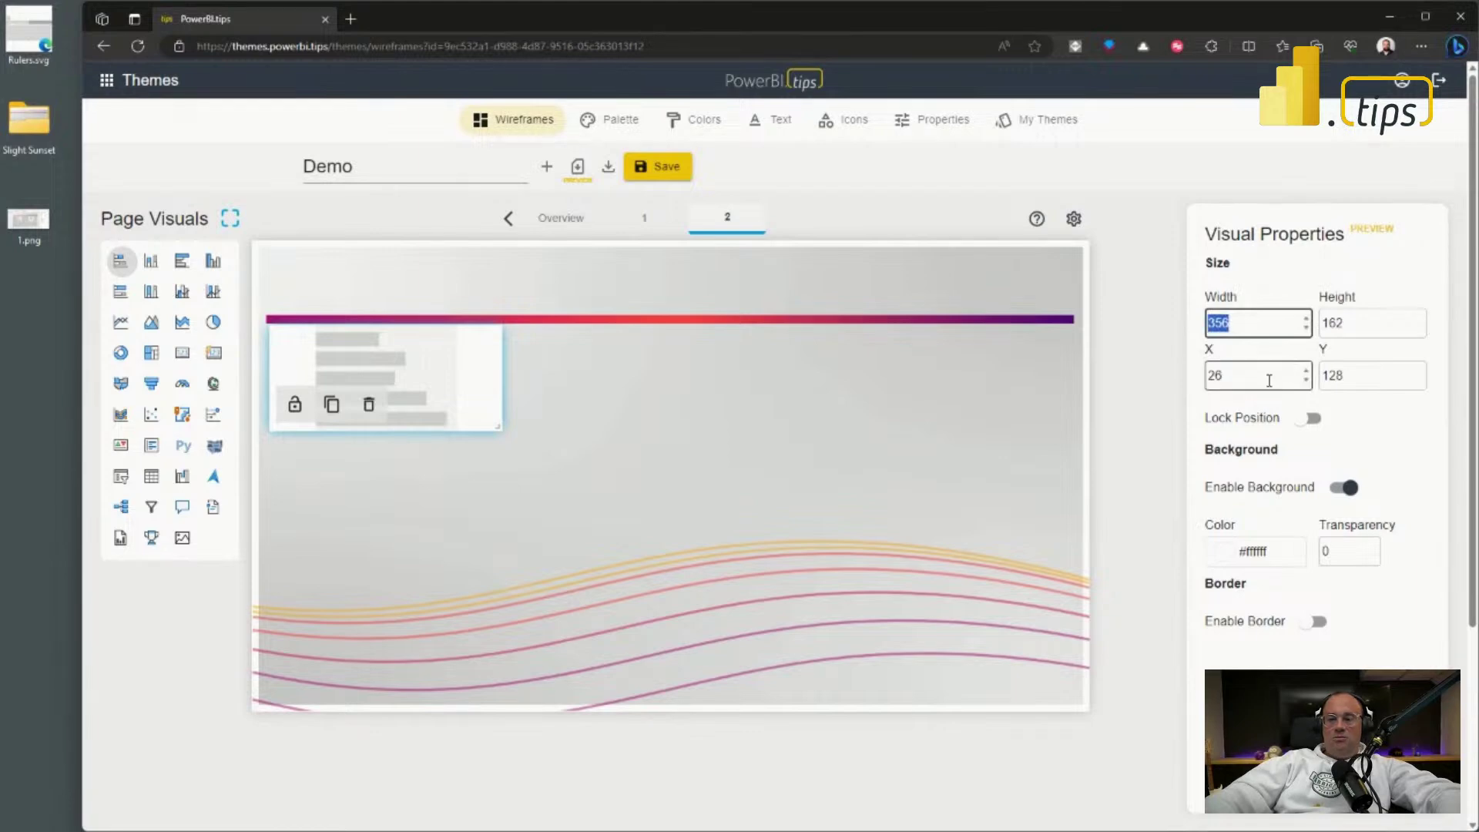
Step: Disable Enable Snapping to Centers and Enable Whole Numbers in the visual settings
left_click(1074, 222)
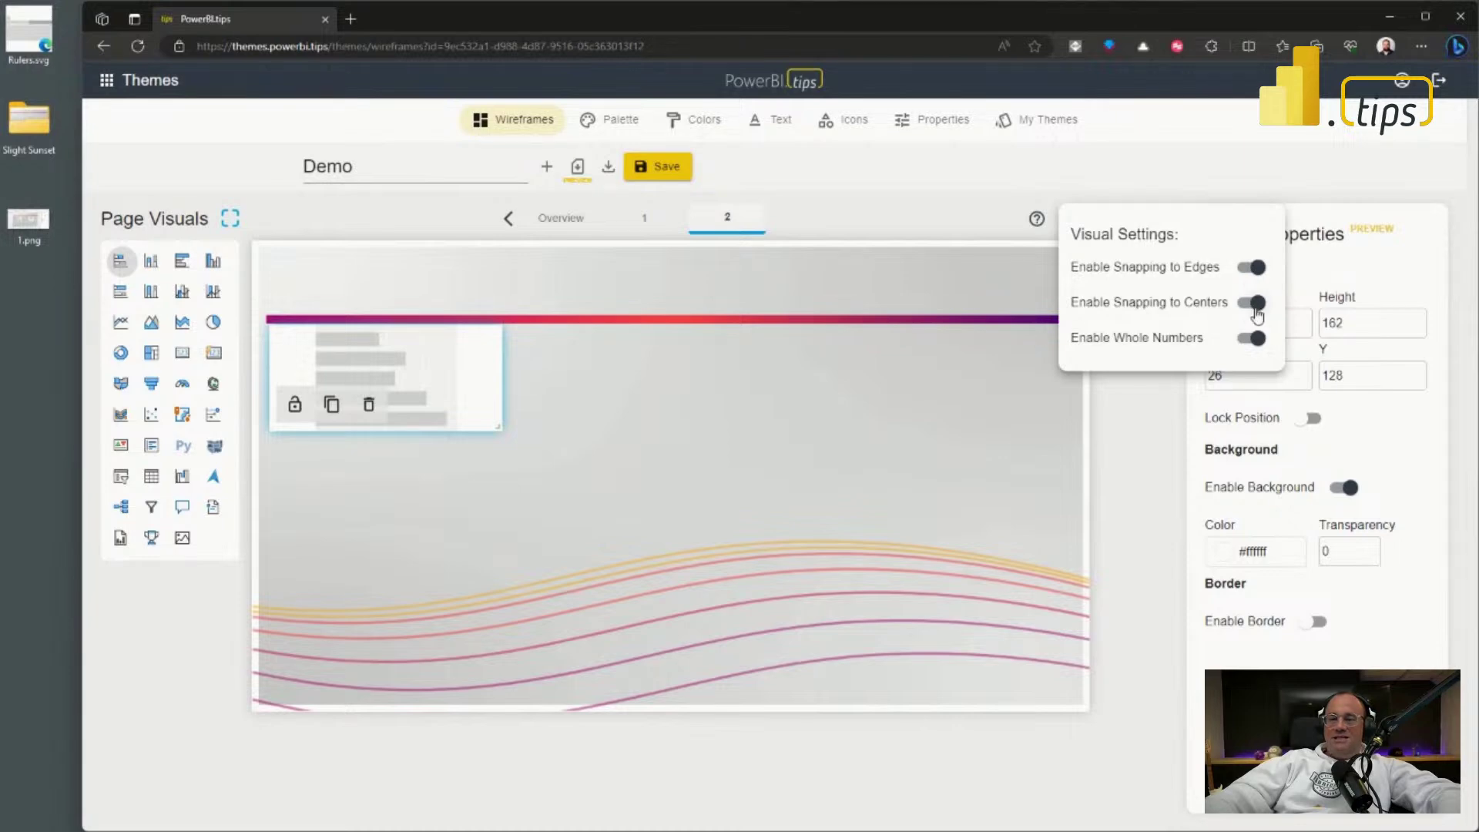
left_click(1255, 308)
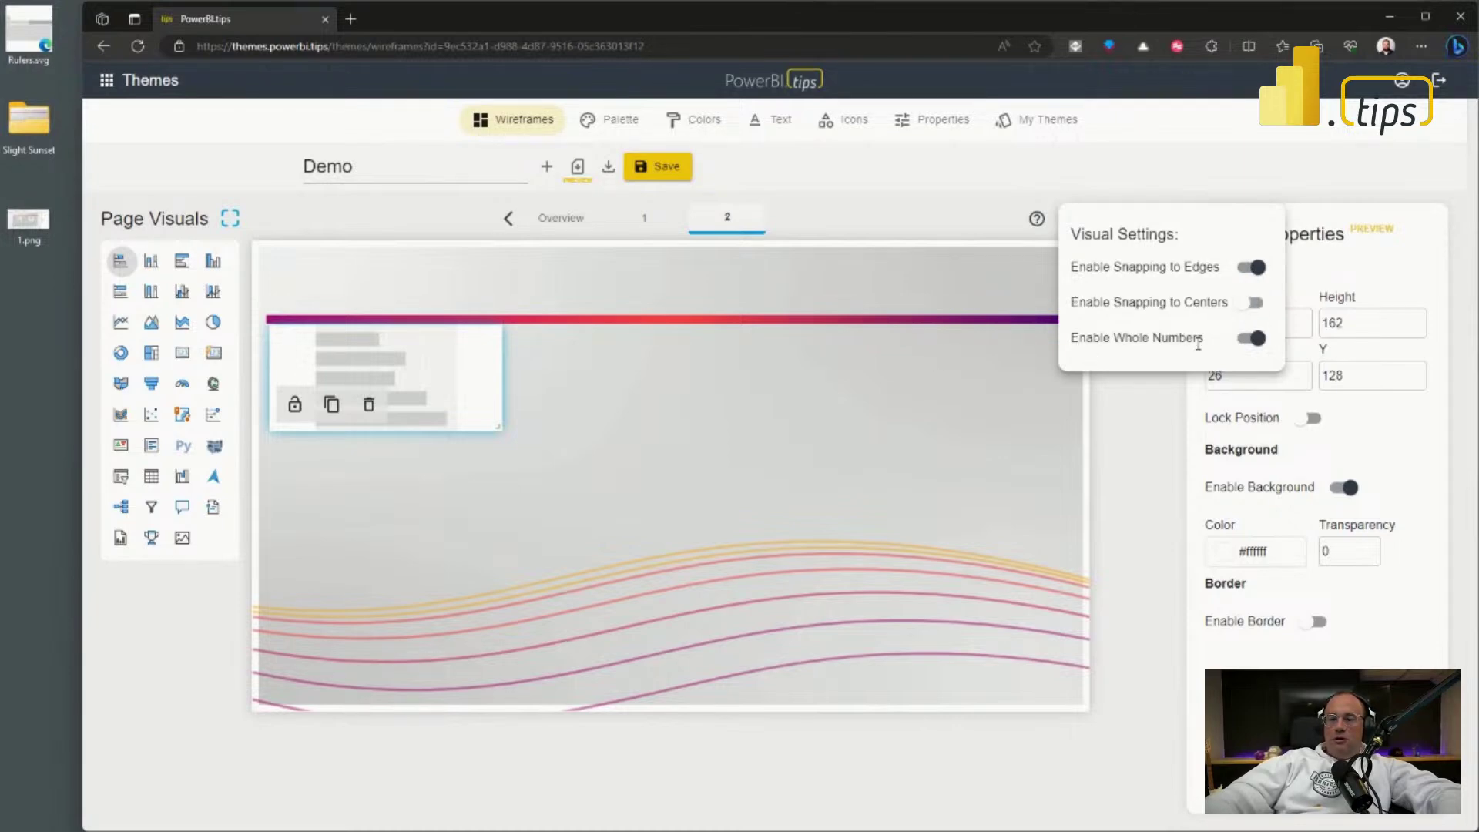
left_click(1255, 339)
Step: Drag the bar chart around to inspect its fractional X and Y positions
left_click_drag(495, 400, 537, 430)
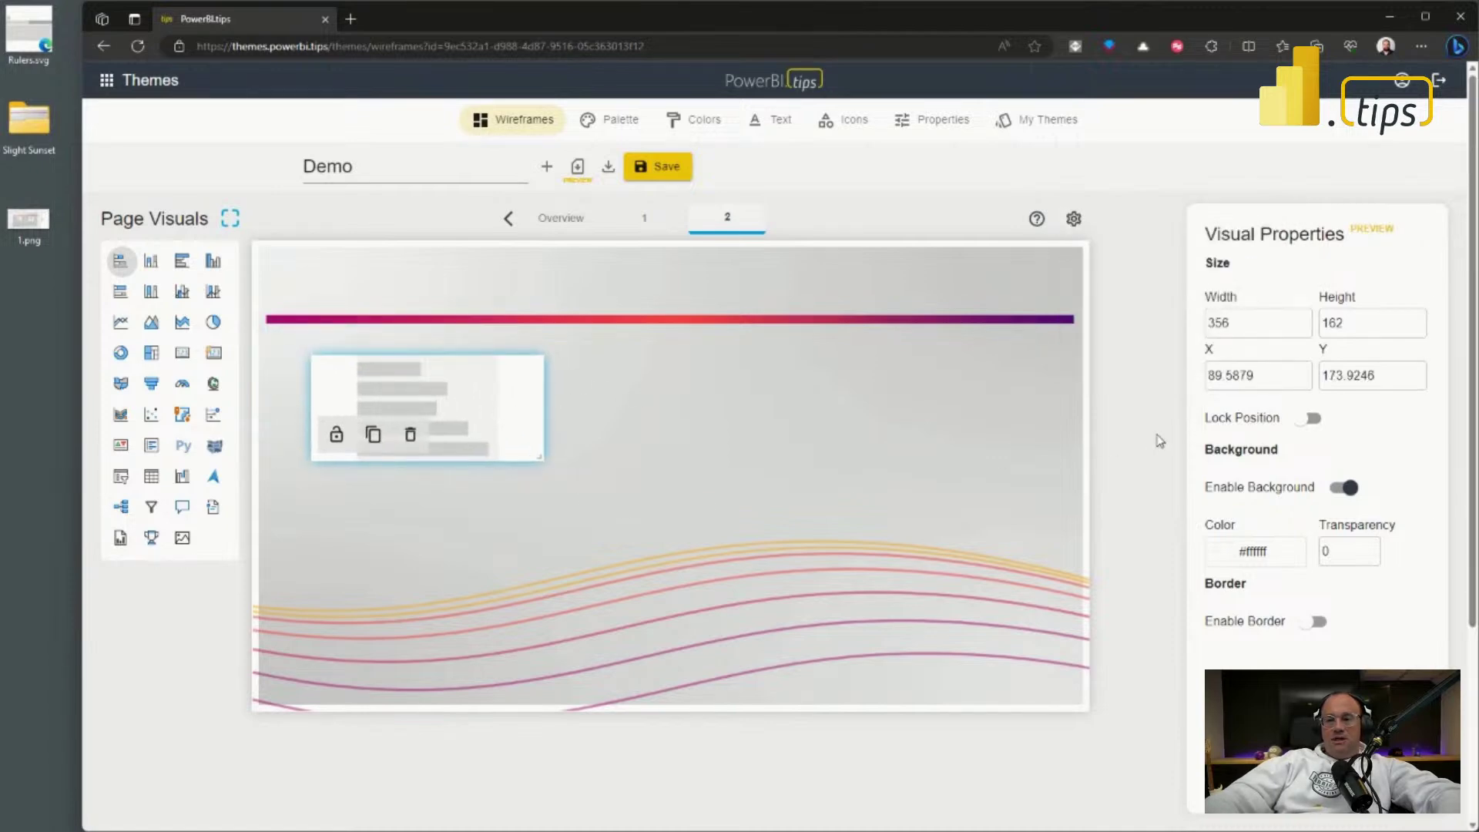
left_click(1233, 376)
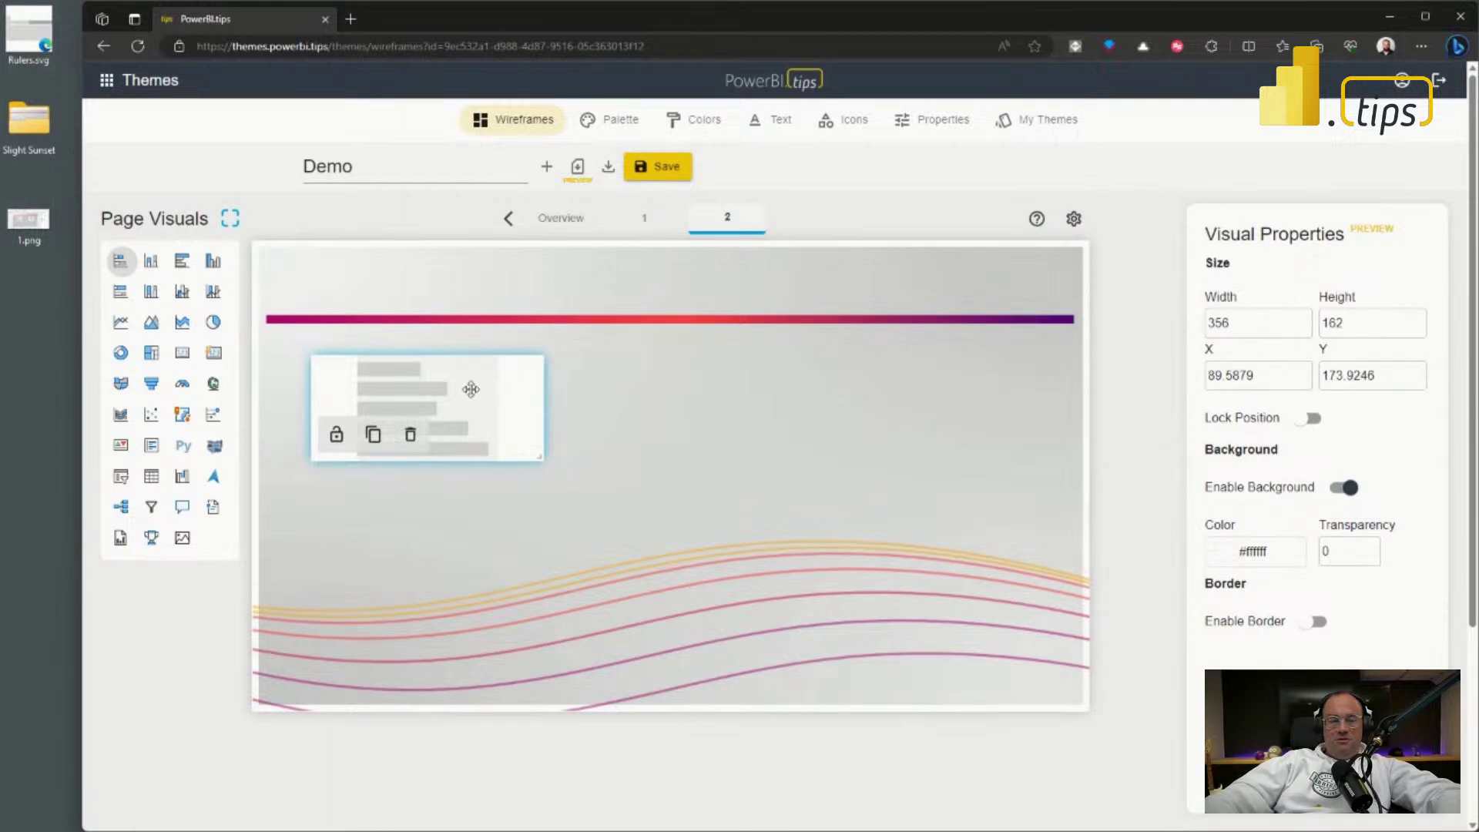
left_click_drag(499, 408, 454, 358)
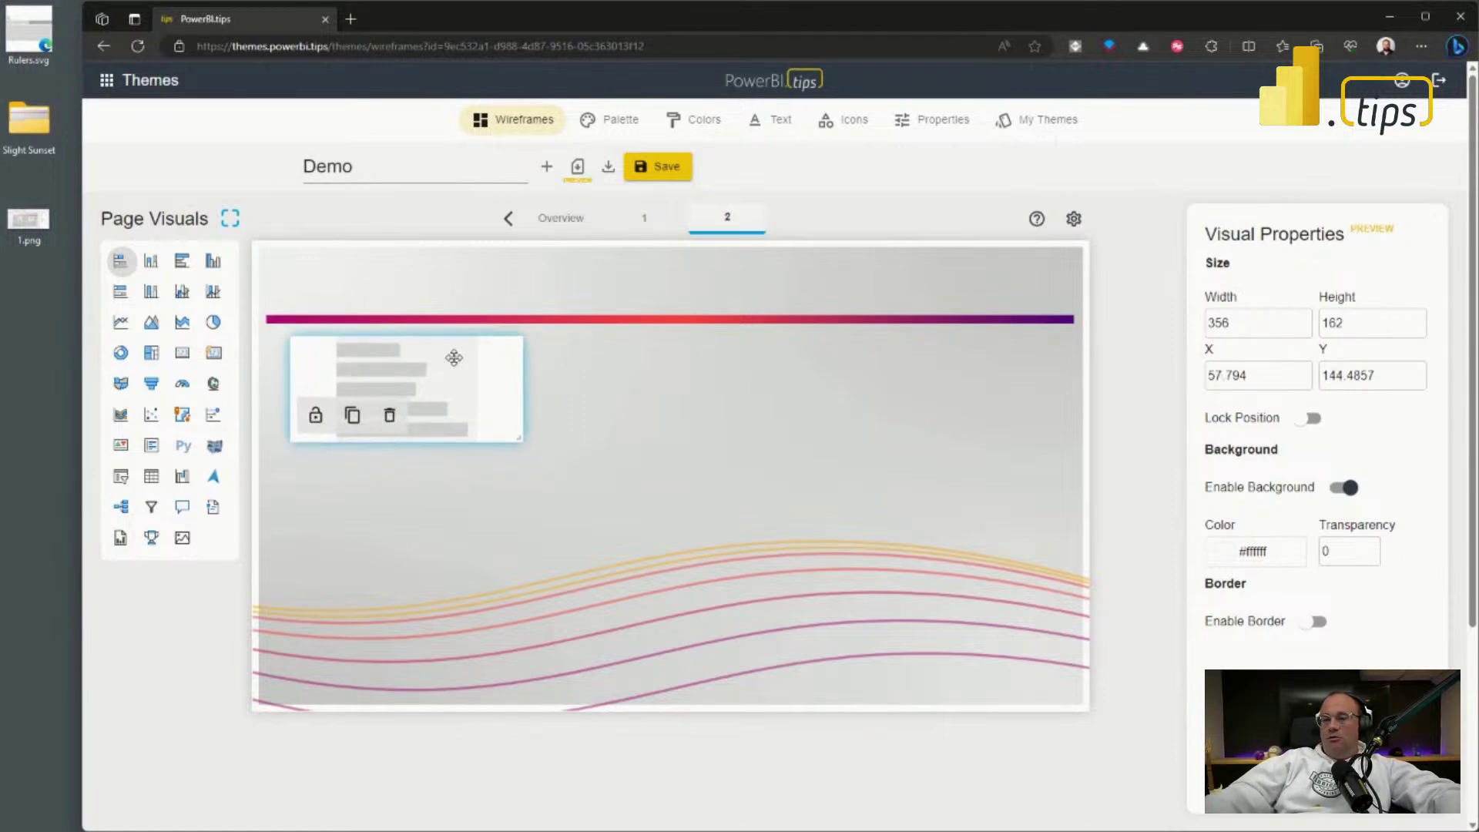
Step: Re-enable Enable Whole Numbers and move the bar chart to X 101, Y 197
left_click(1073, 219)
left_click(1251, 338)
left_click(918, 414)
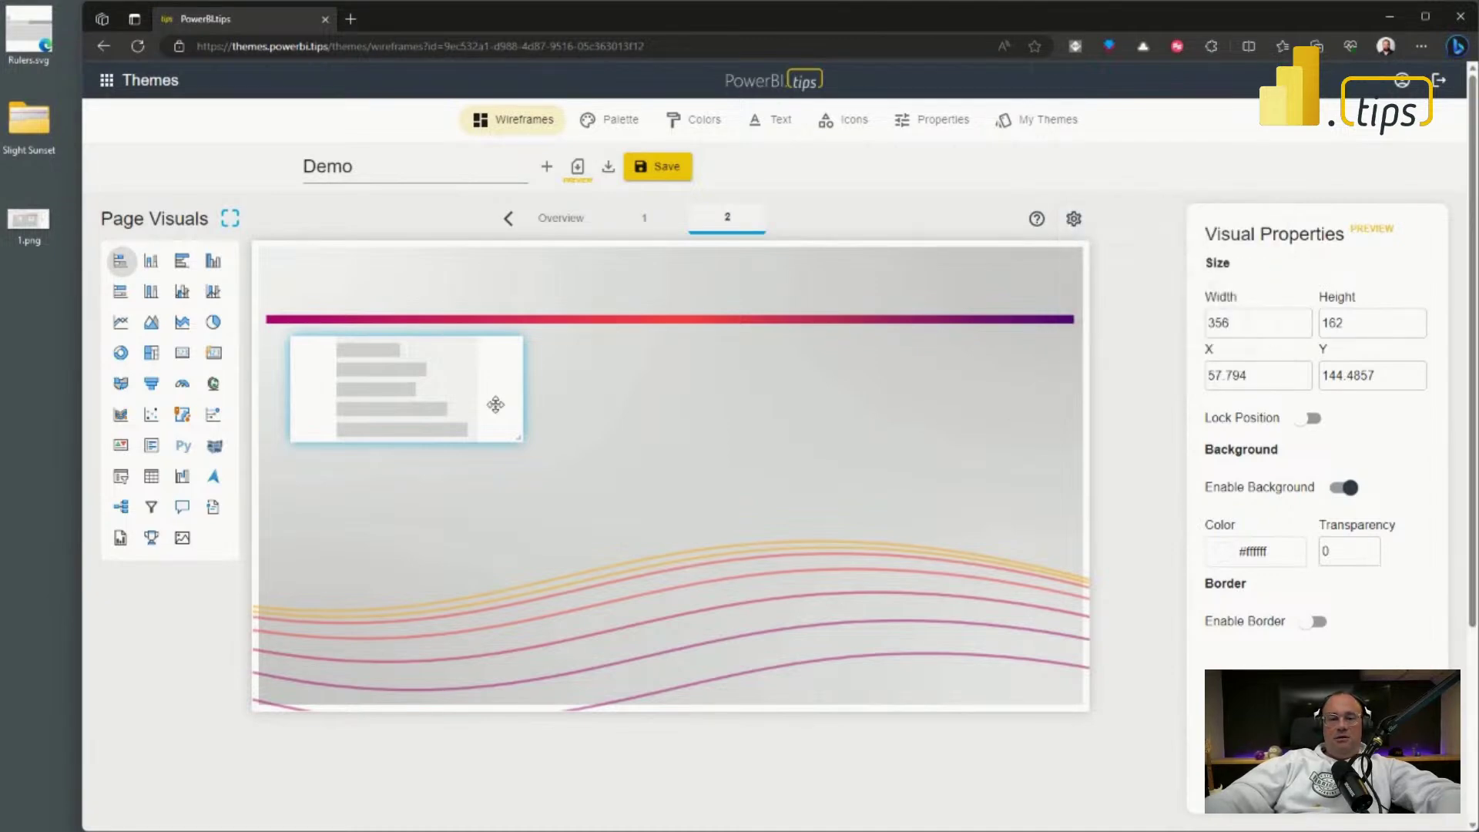
left_click_drag(486, 403, 429, 415)
Step: Duplicate the bar chart twice and line up three 356 x 162 cards at Y 177, selecting the left one
left_click(370, 445)
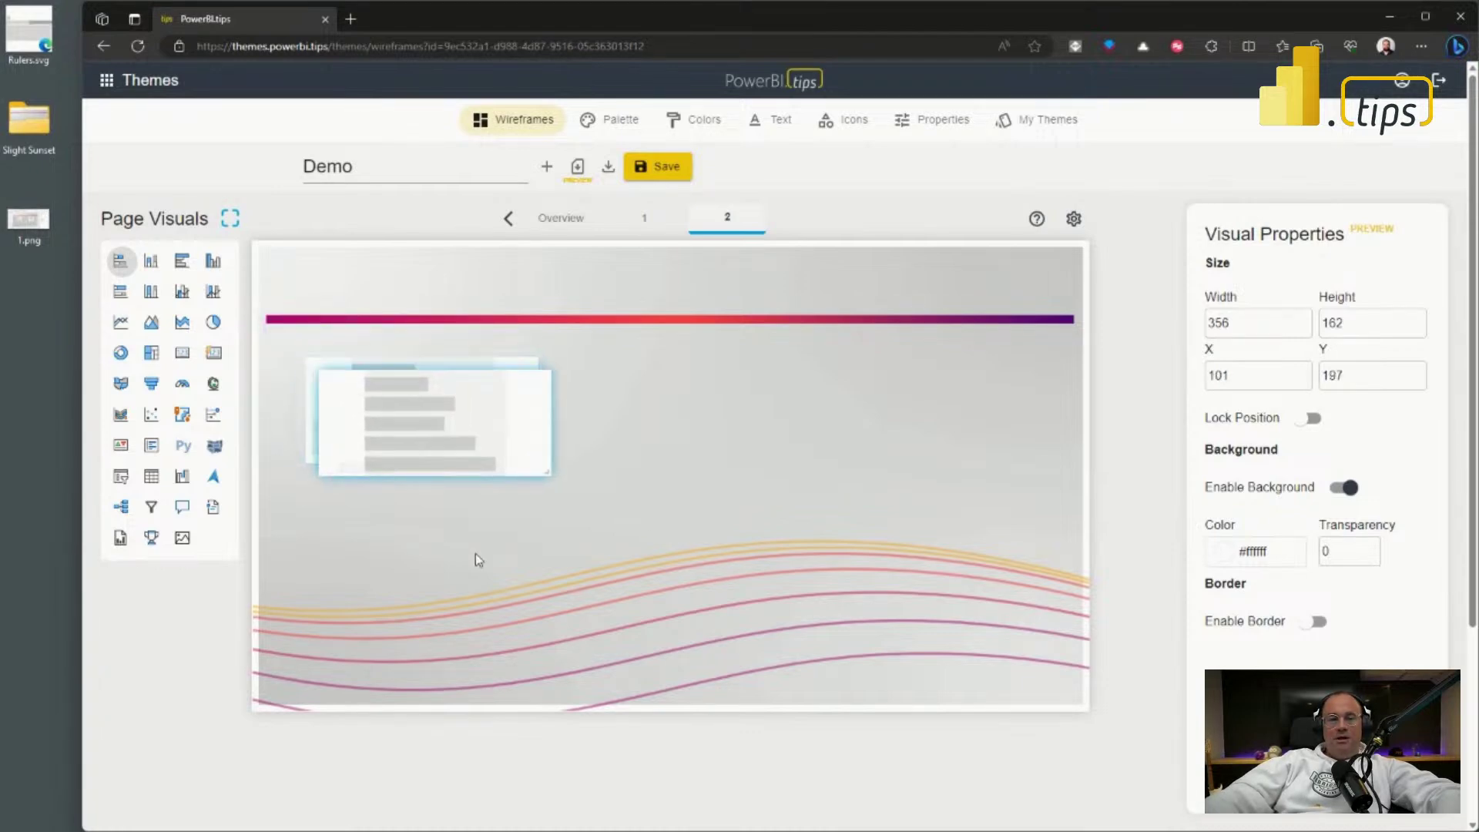
left_click_drag(511, 456, 923, 413)
left_click(650, 439)
left_click_drag(715, 413, 701, 409)
left_click(681, 524)
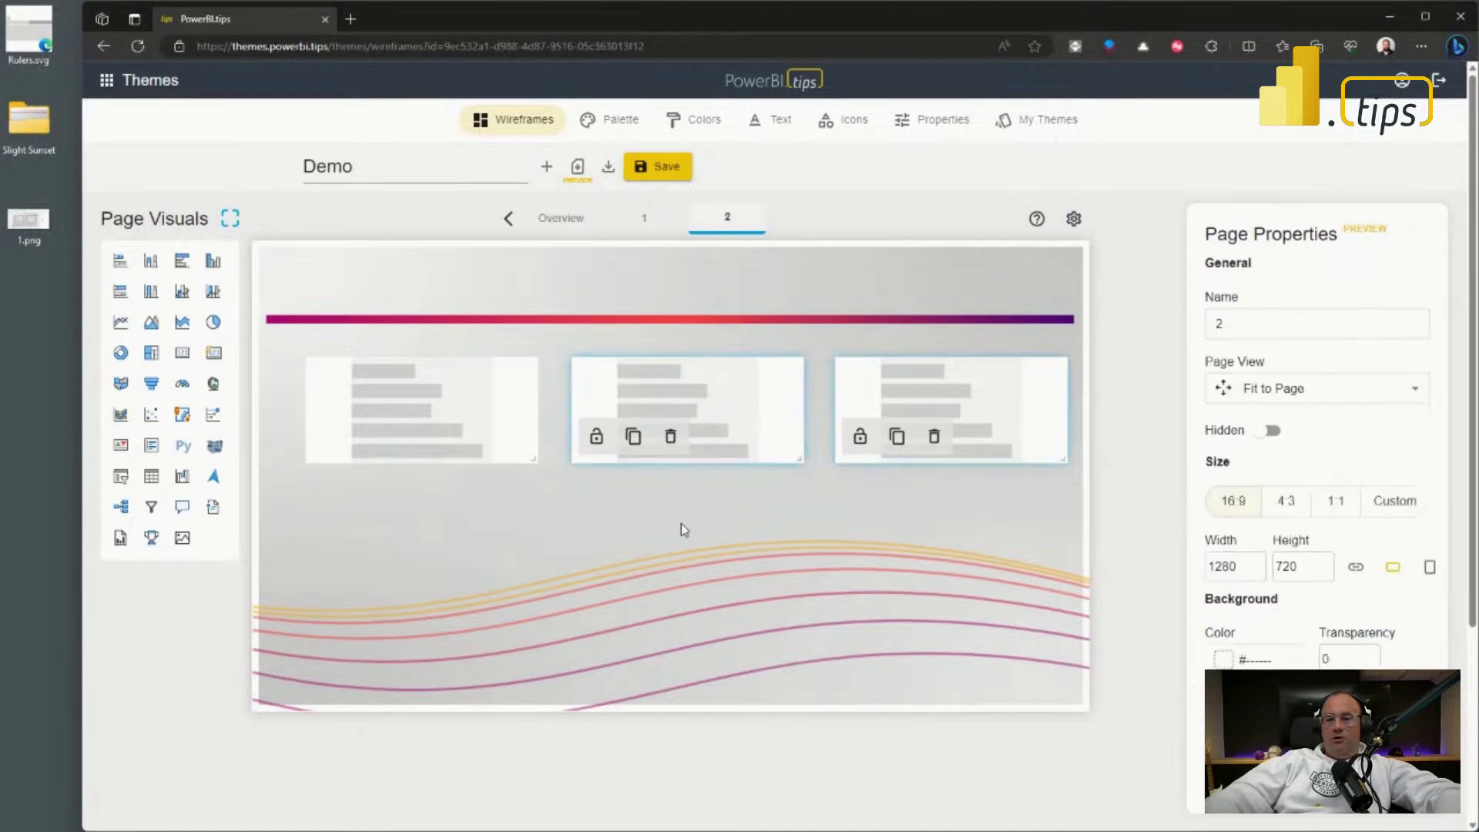
left_click(660, 410)
left_click(548, 528)
left_click(455, 416)
double_click(1233, 323)
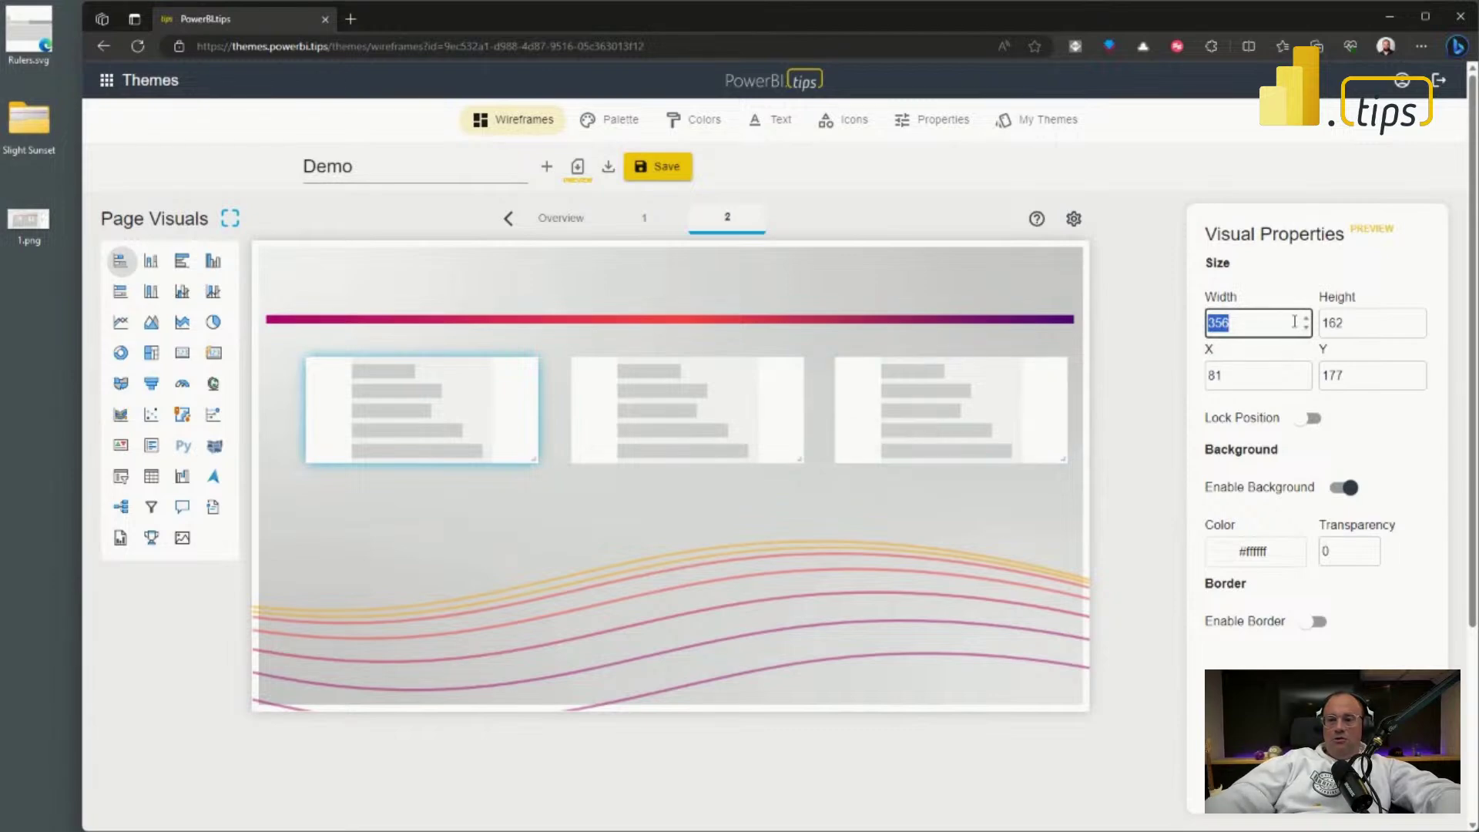
left_click(1261, 324)
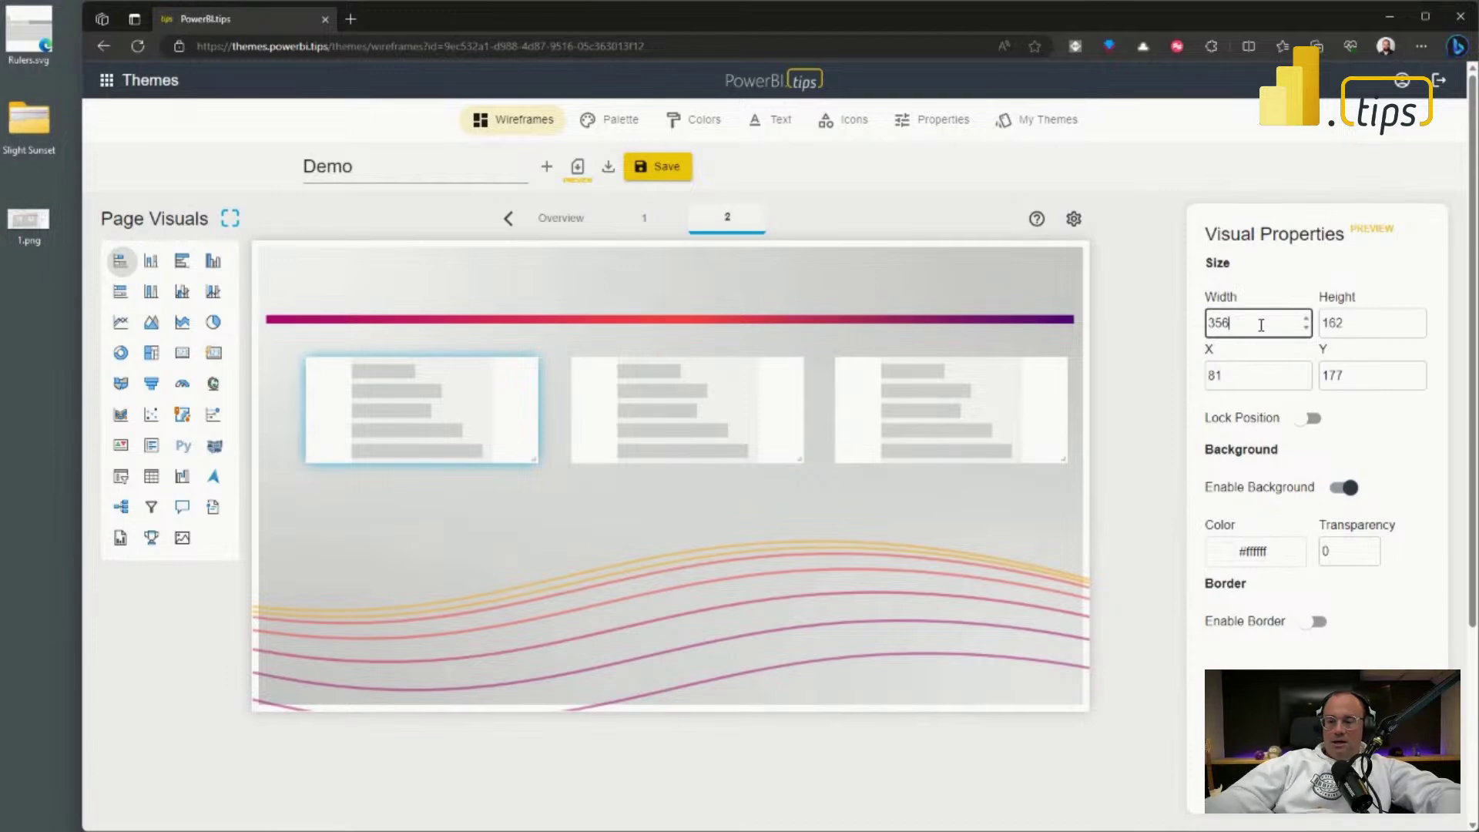
double_click(1252, 330)
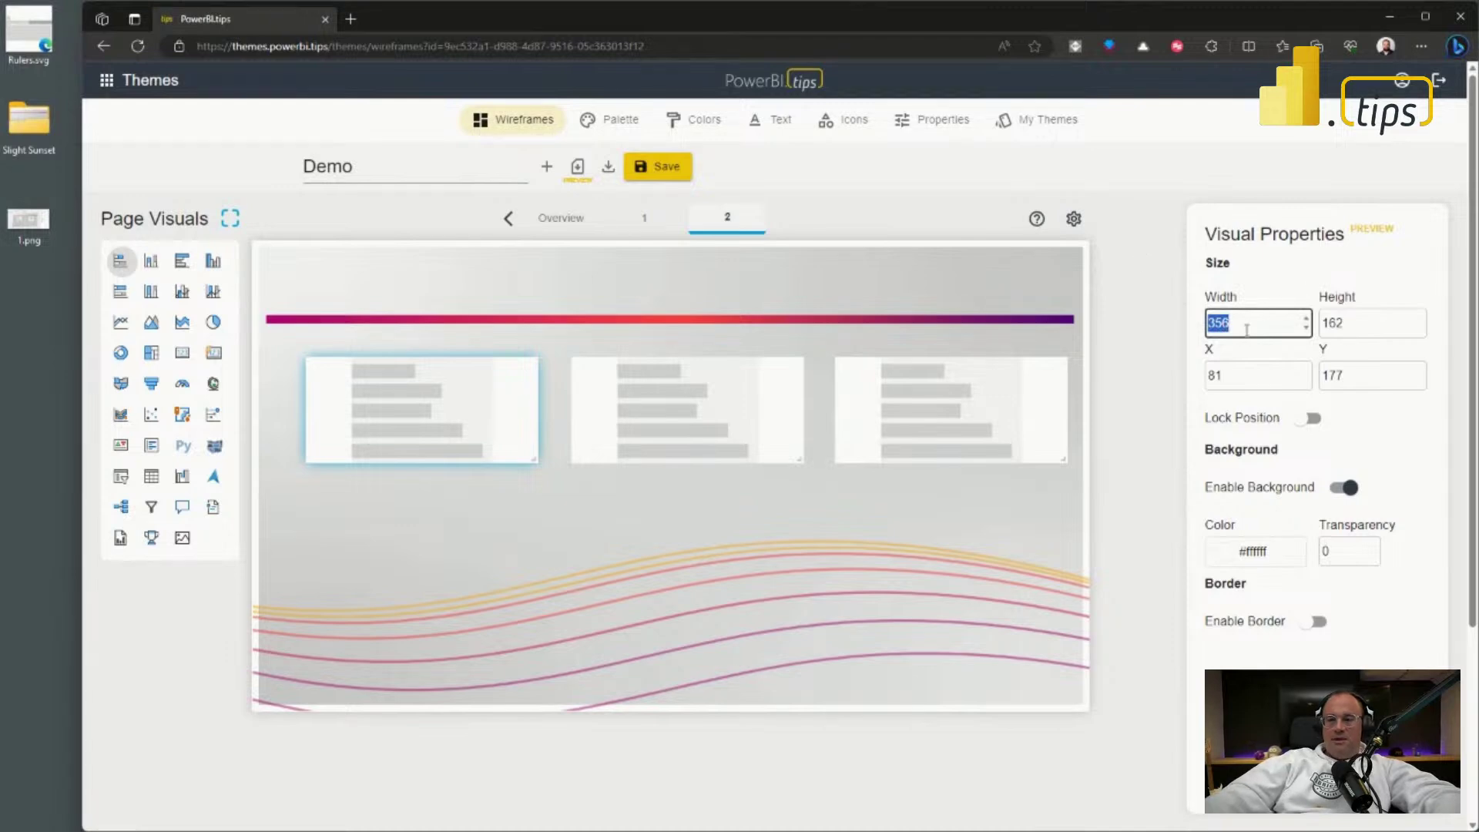
left_click(1295, 324)
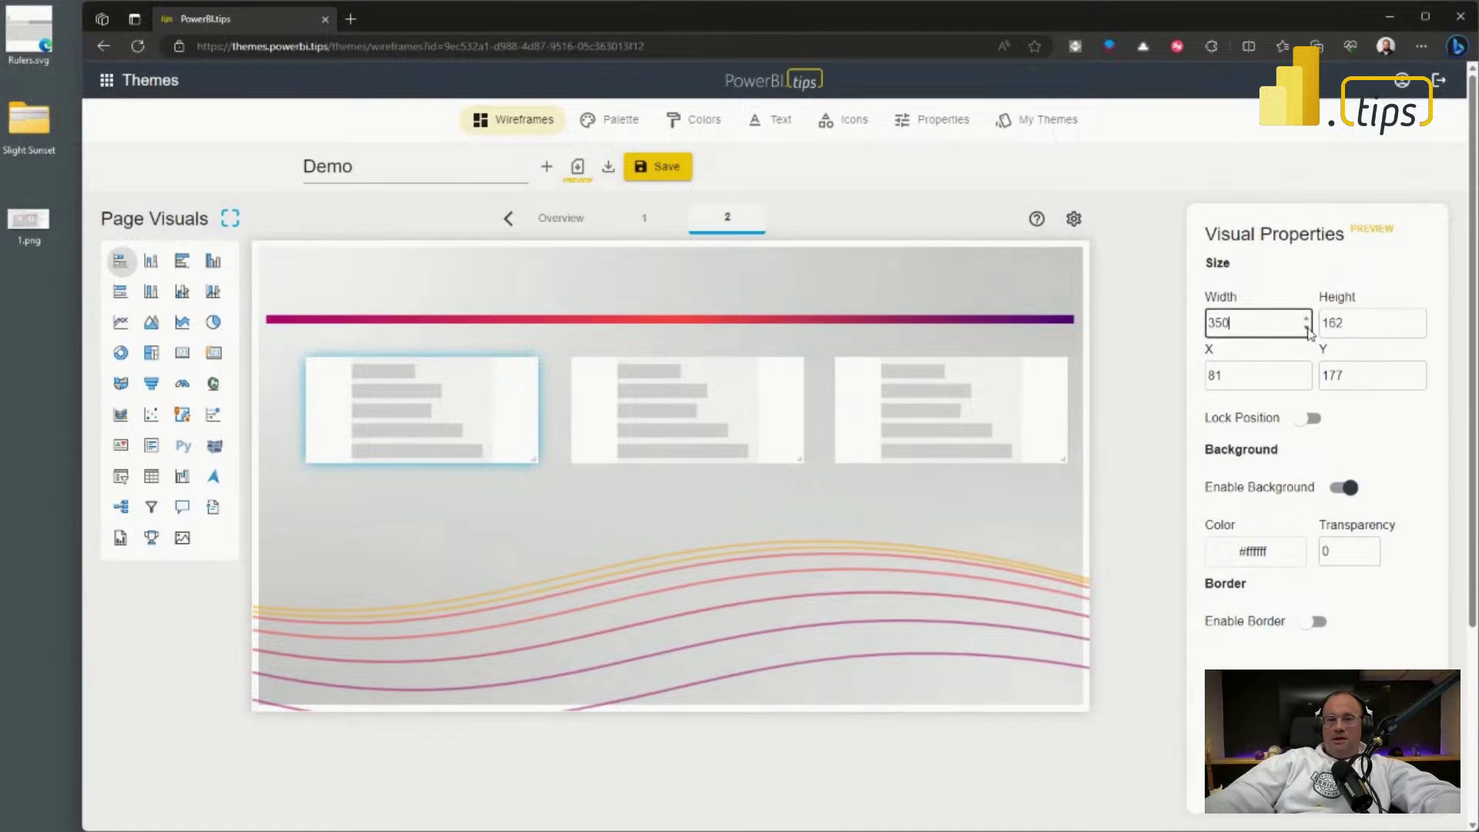
left_click(490, 502)
left_click(439, 426)
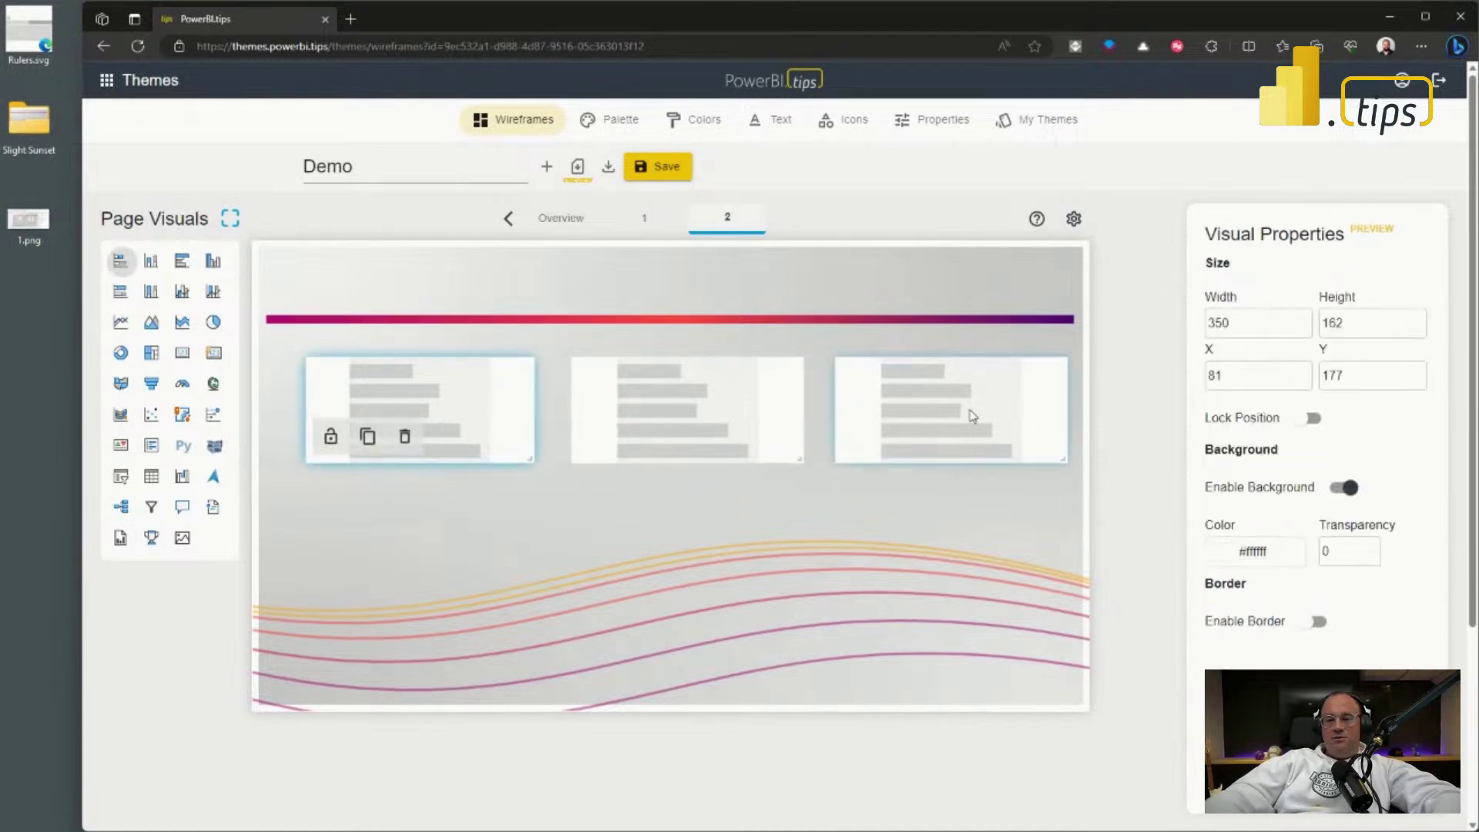
double_click(1371, 323)
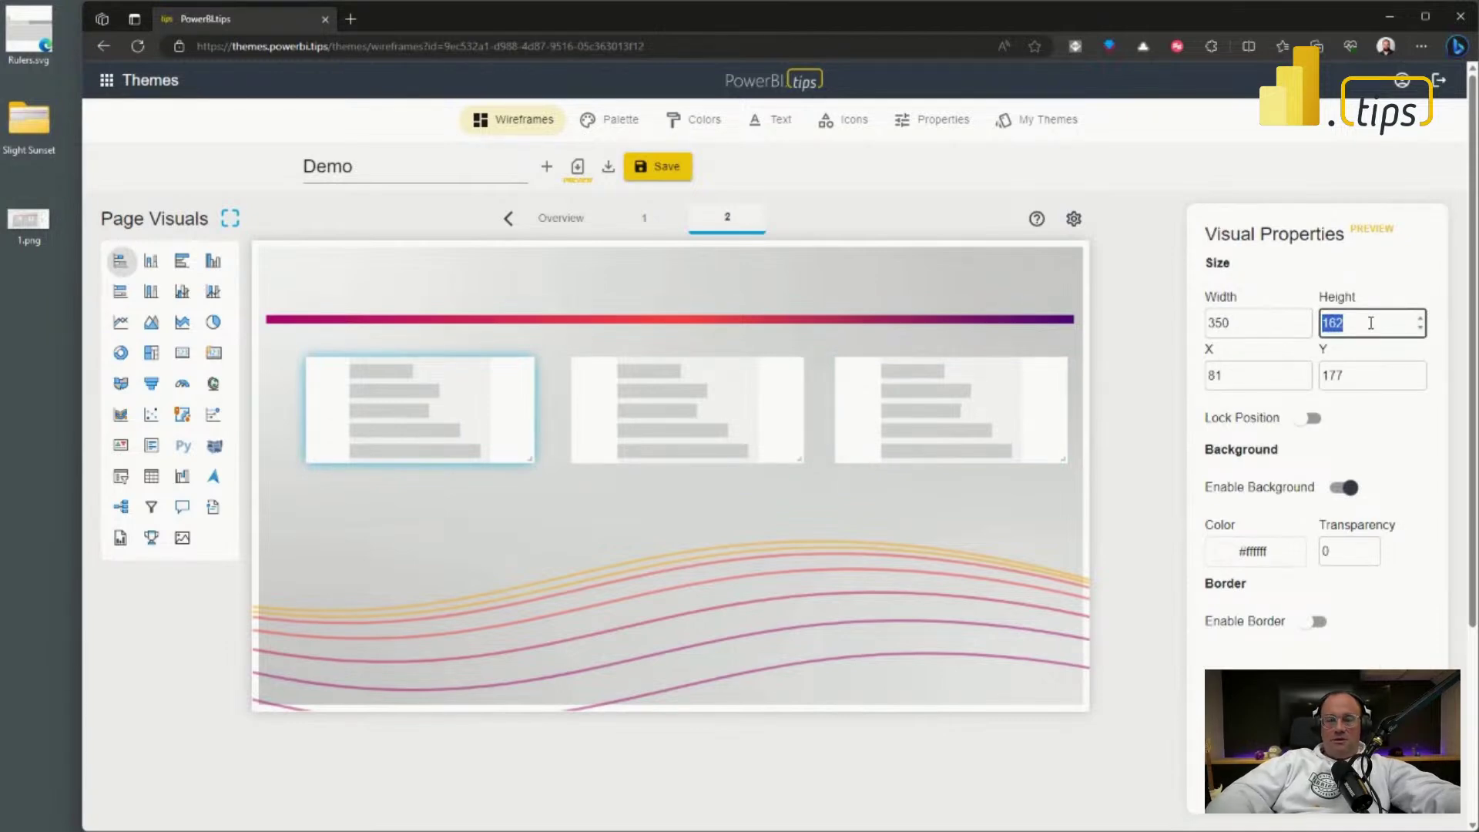
left_click(844, 520)
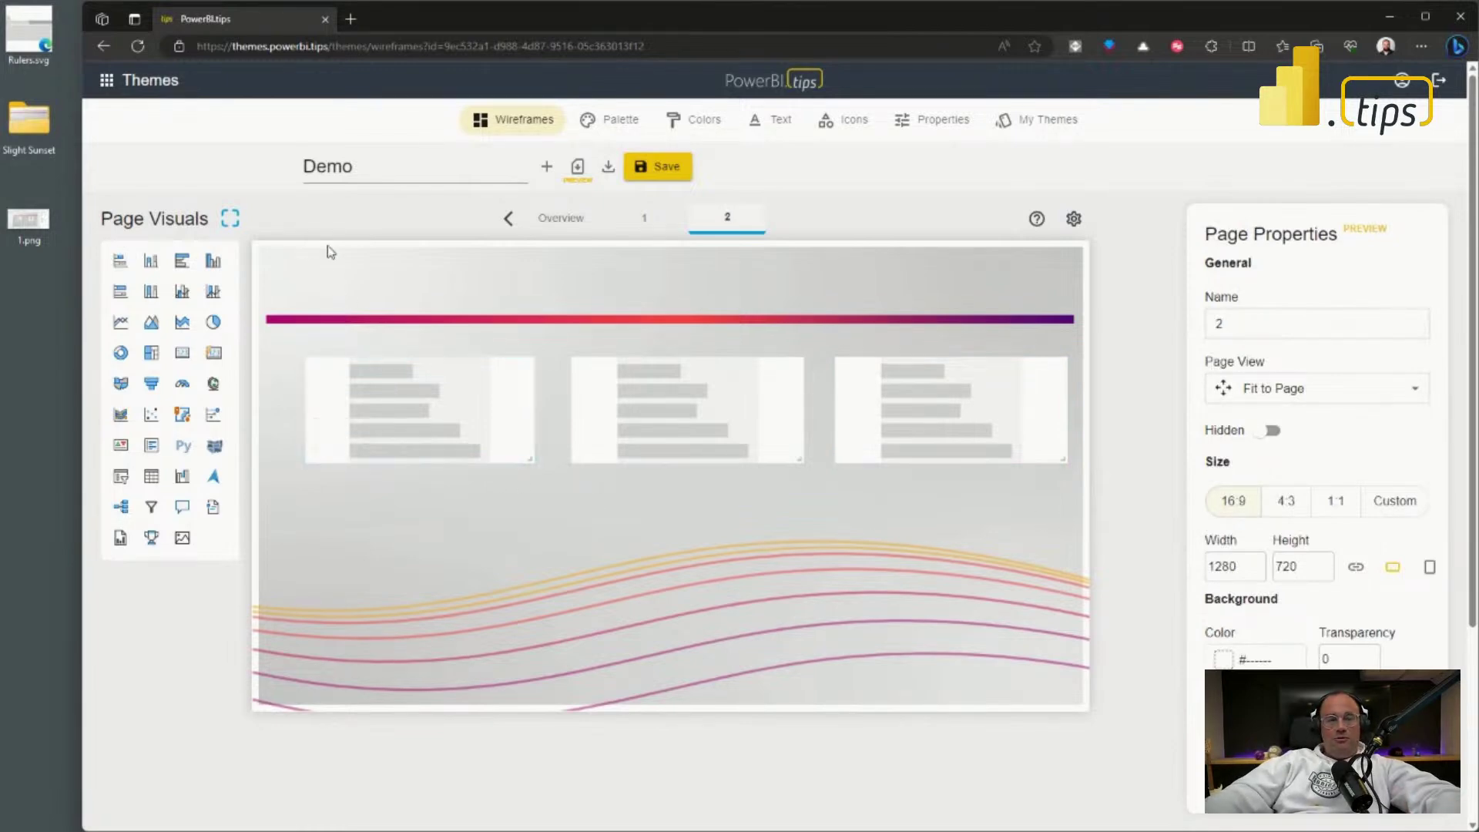
Step: Show the report page thumbnails and reorder them, ending as Overview, 1, 2
left_click(231, 219)
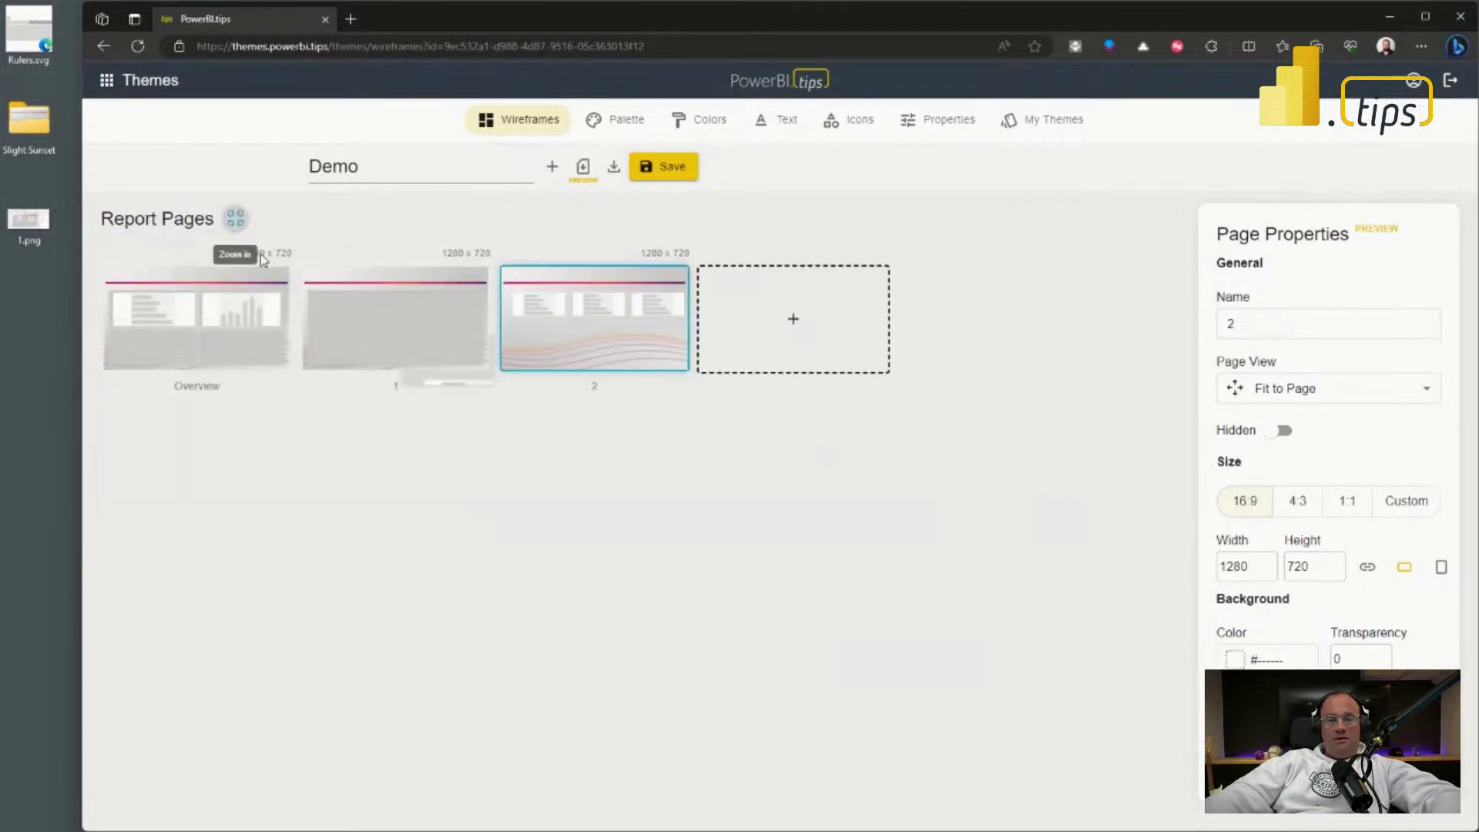
mouse_move(573, 347)
left_click_drag(572, 347, 390, 344)
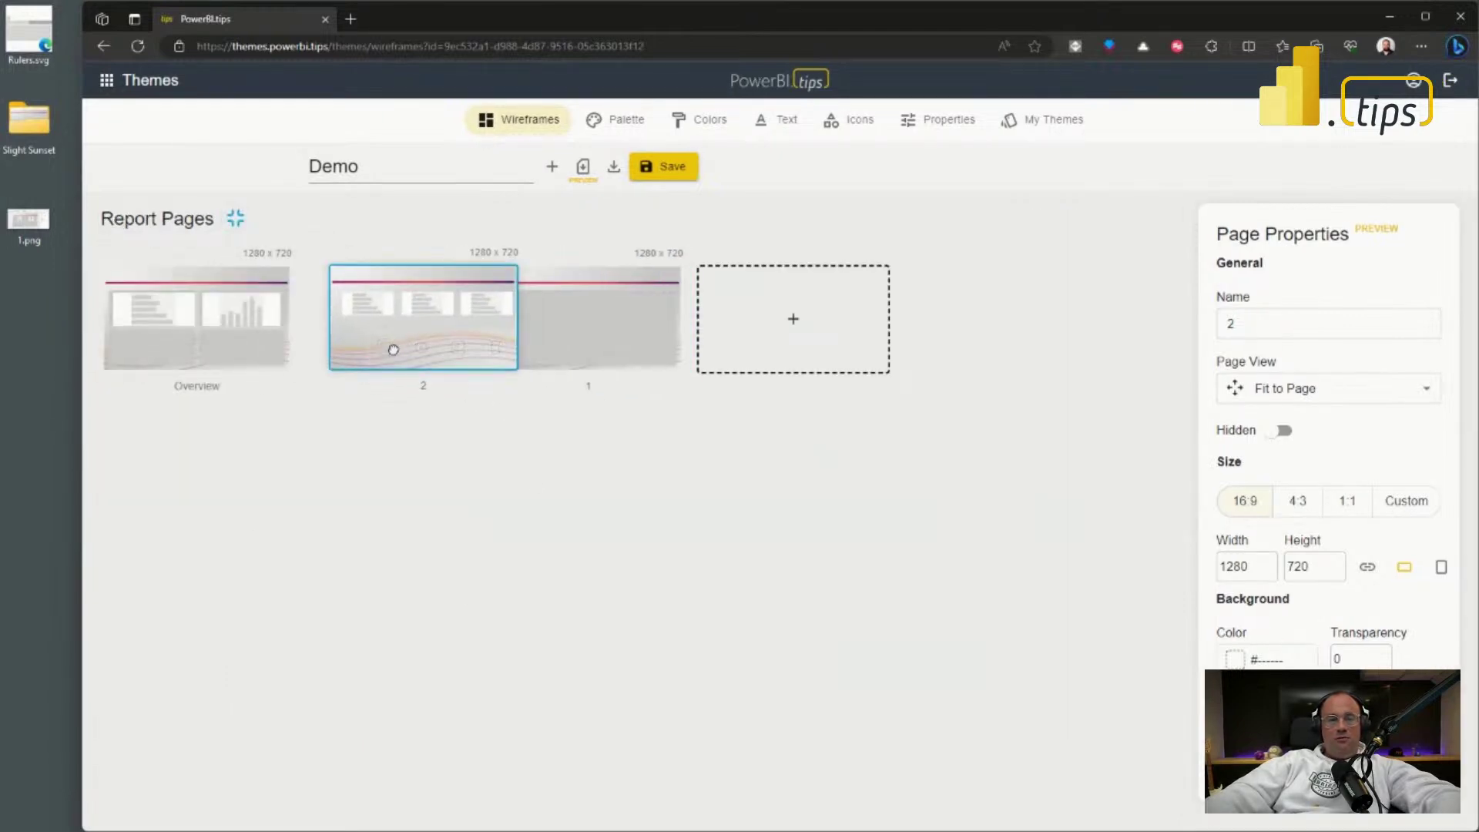
left_click_drag(562, 363, 363, 353)
mouse_move(228, 353)
mouse_move(228, 353)
left_mouse_down()
mouse_move(412, 336)
mouse_move(366, 356)
mouse_move(220, 351)
mouse_move(396, 352)
mouse_move(221, 344)
left_mouse_up()
left_click_drag(555, 370, 608, 356)
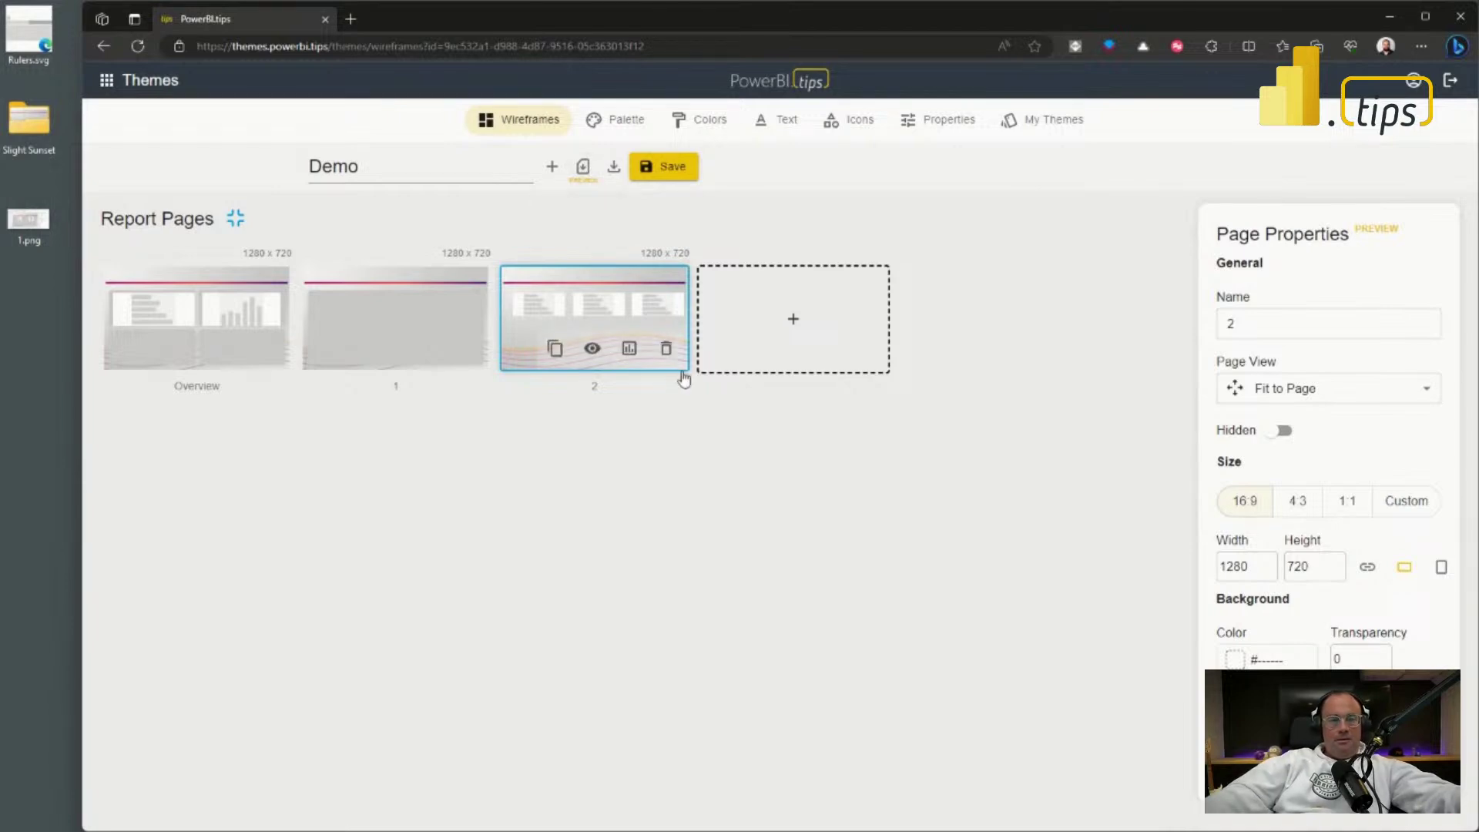
Step: Download the Demo wireframe as a .pbip project zip (Demo.zip)
left_click(583, 166)
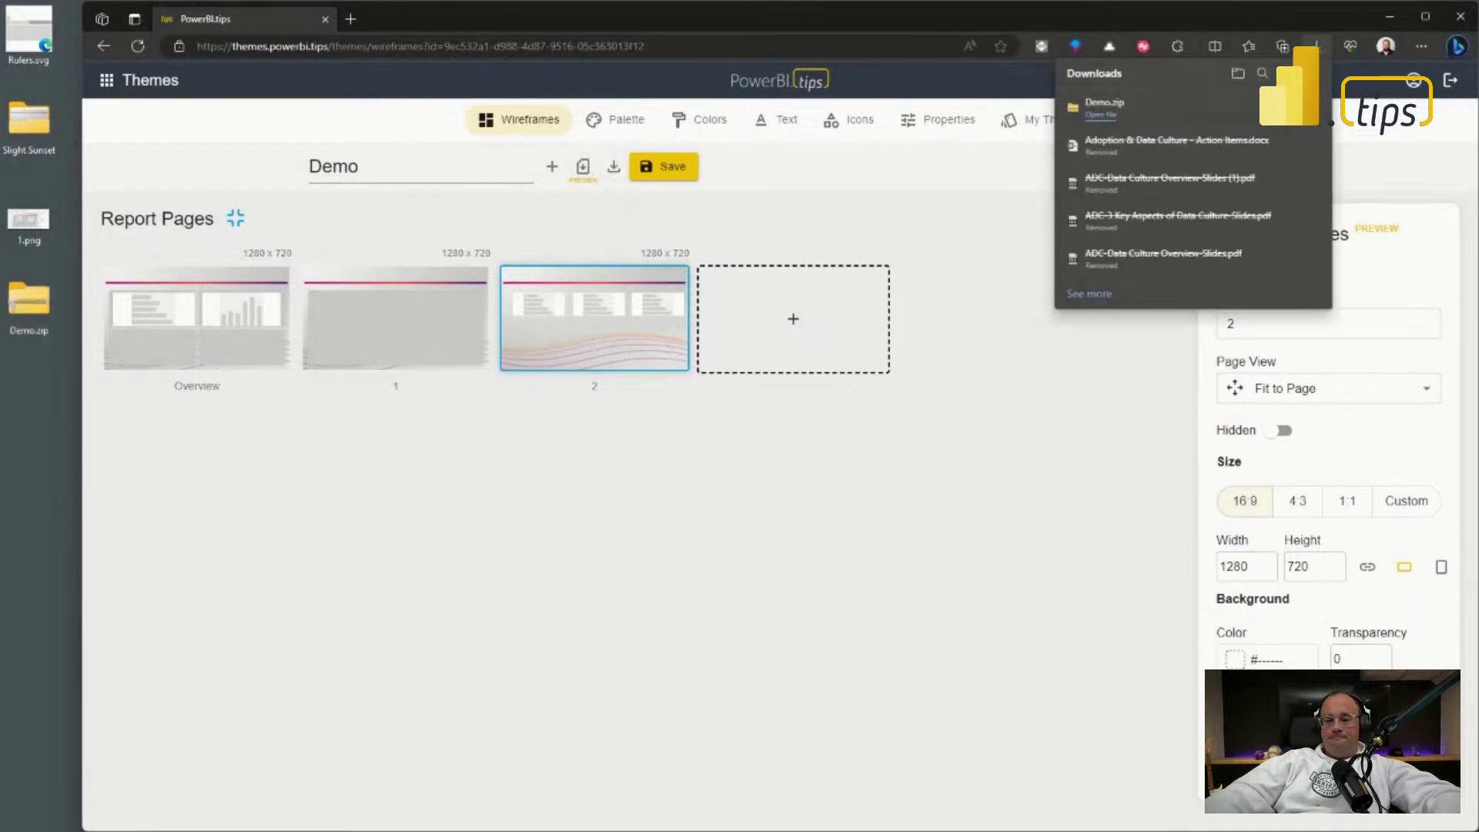
mouse_move(639, 810)
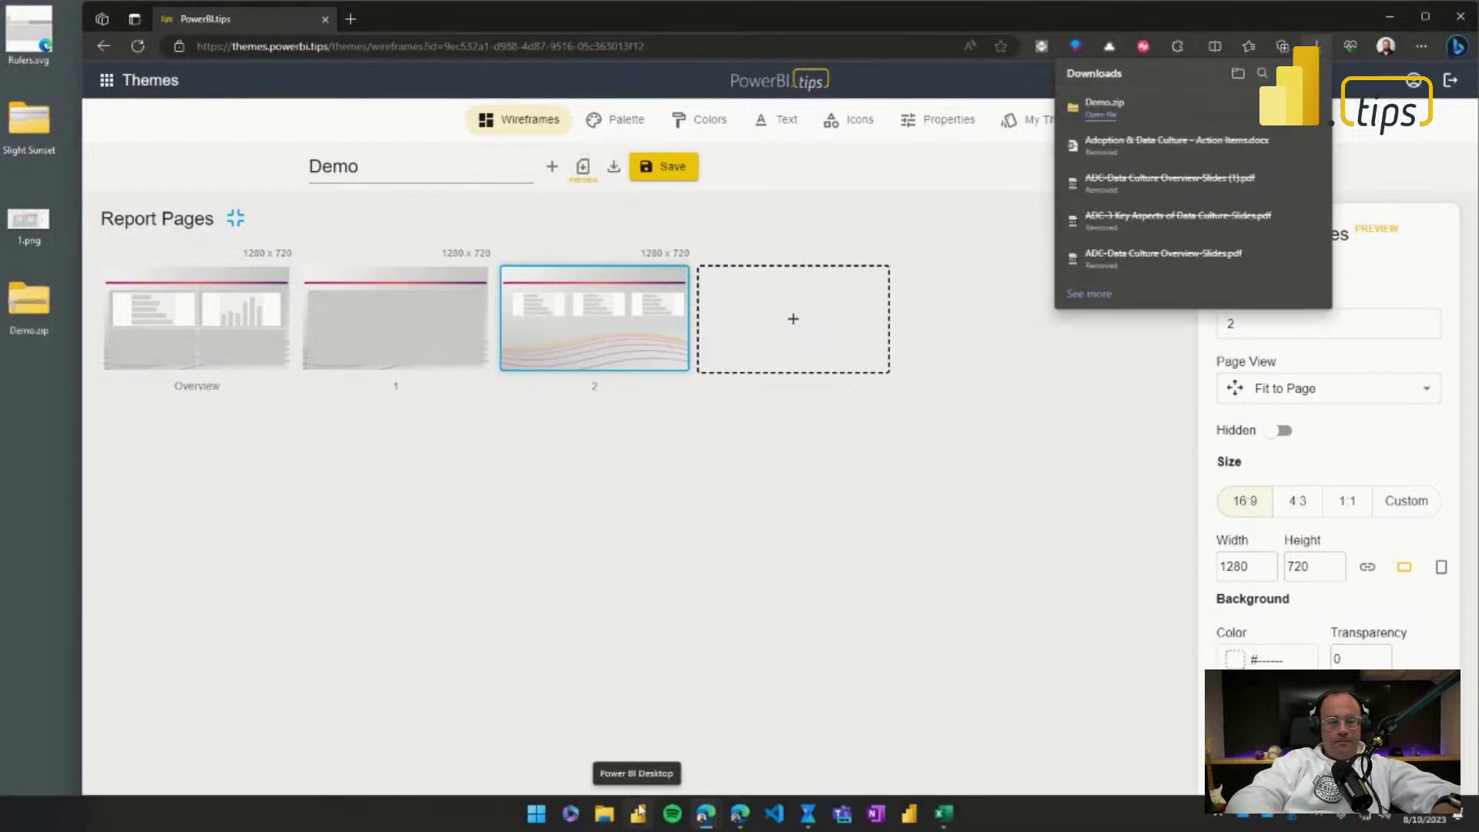
right_click(534, 325)
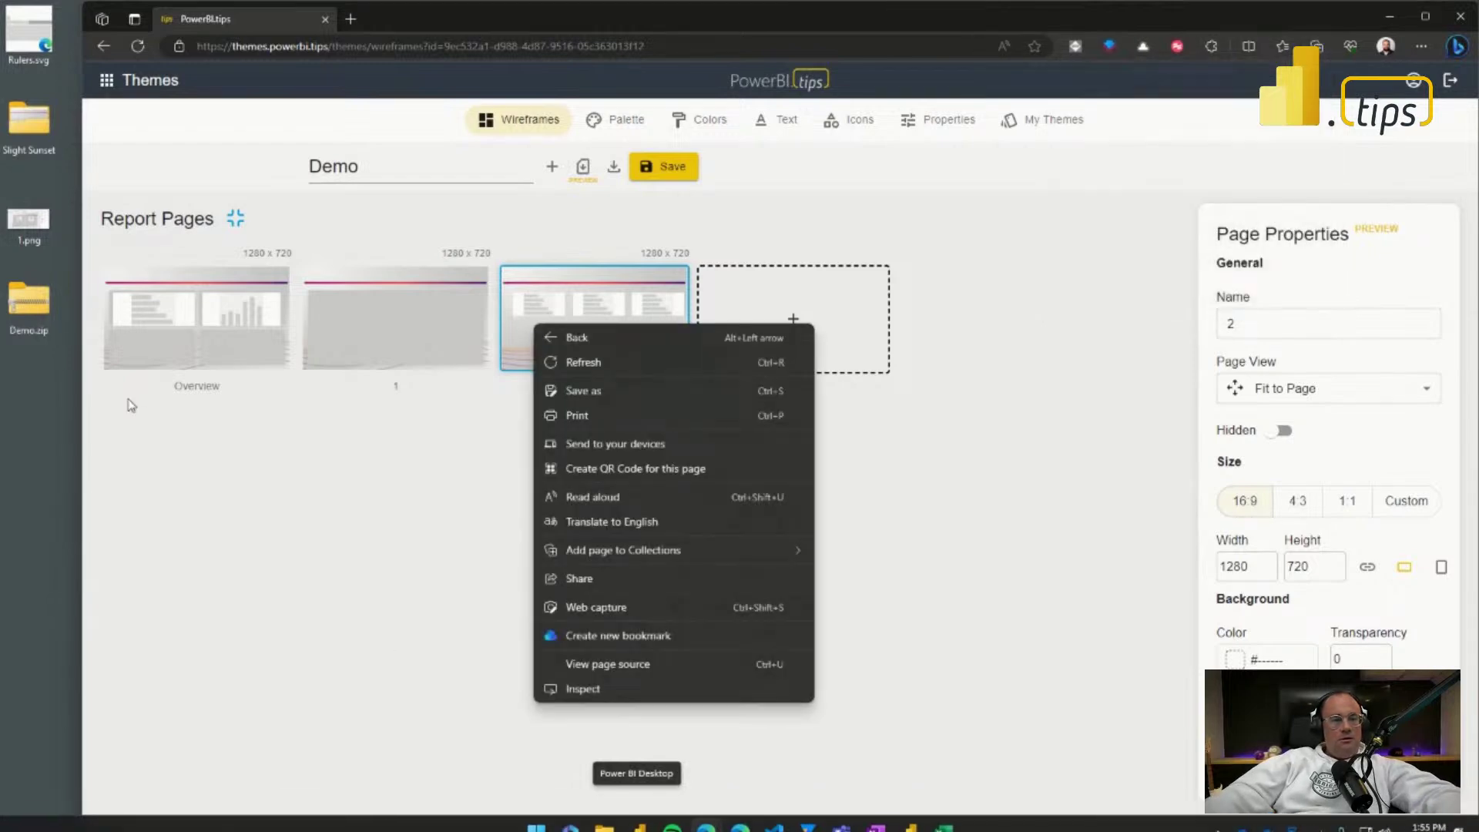
Step: Start extracting Demo.zip from the desktop with Extract All
left_click(32, 308)
right_click(32, 307)
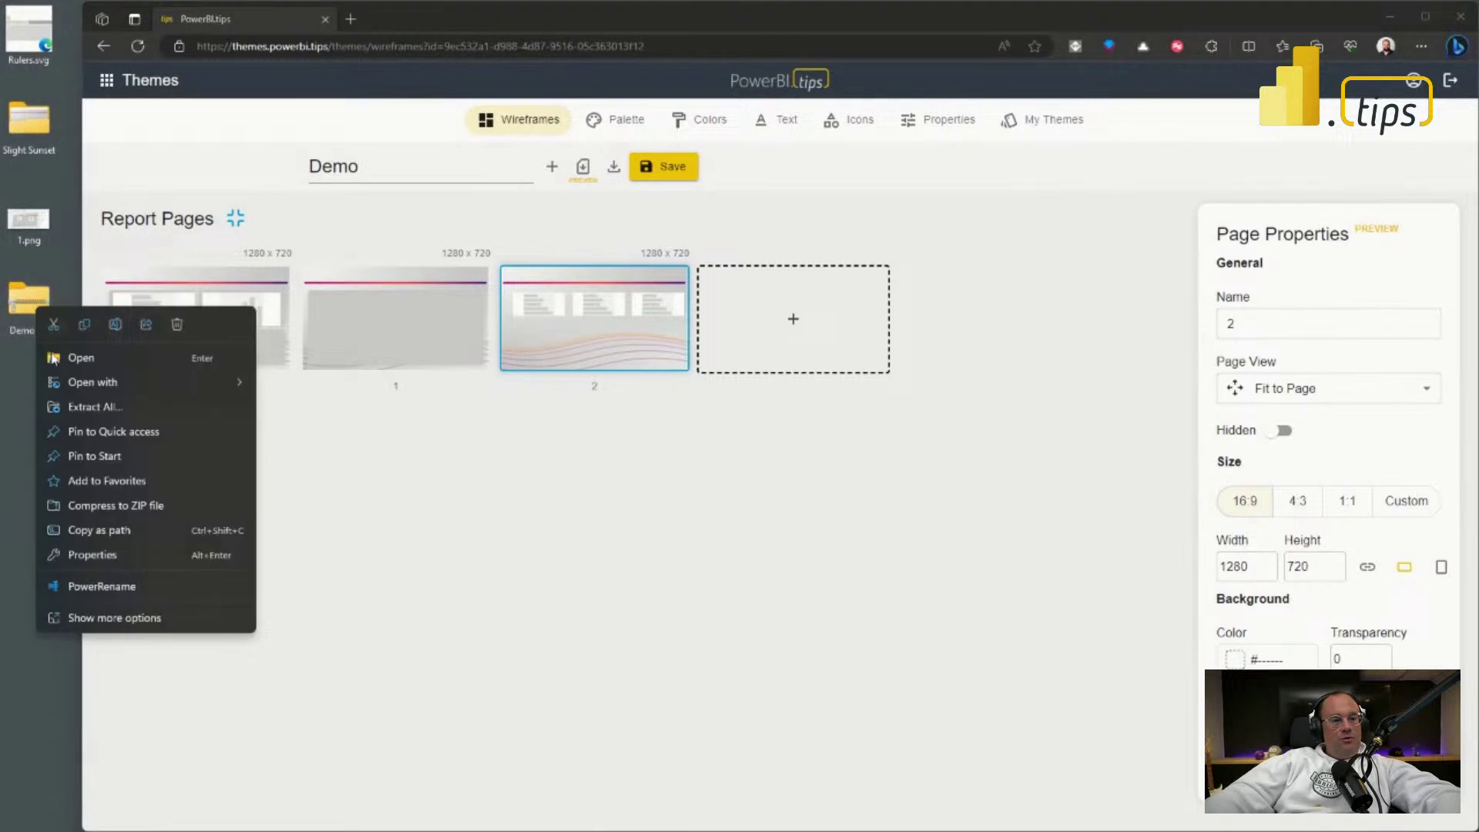
left_click(83, 406)
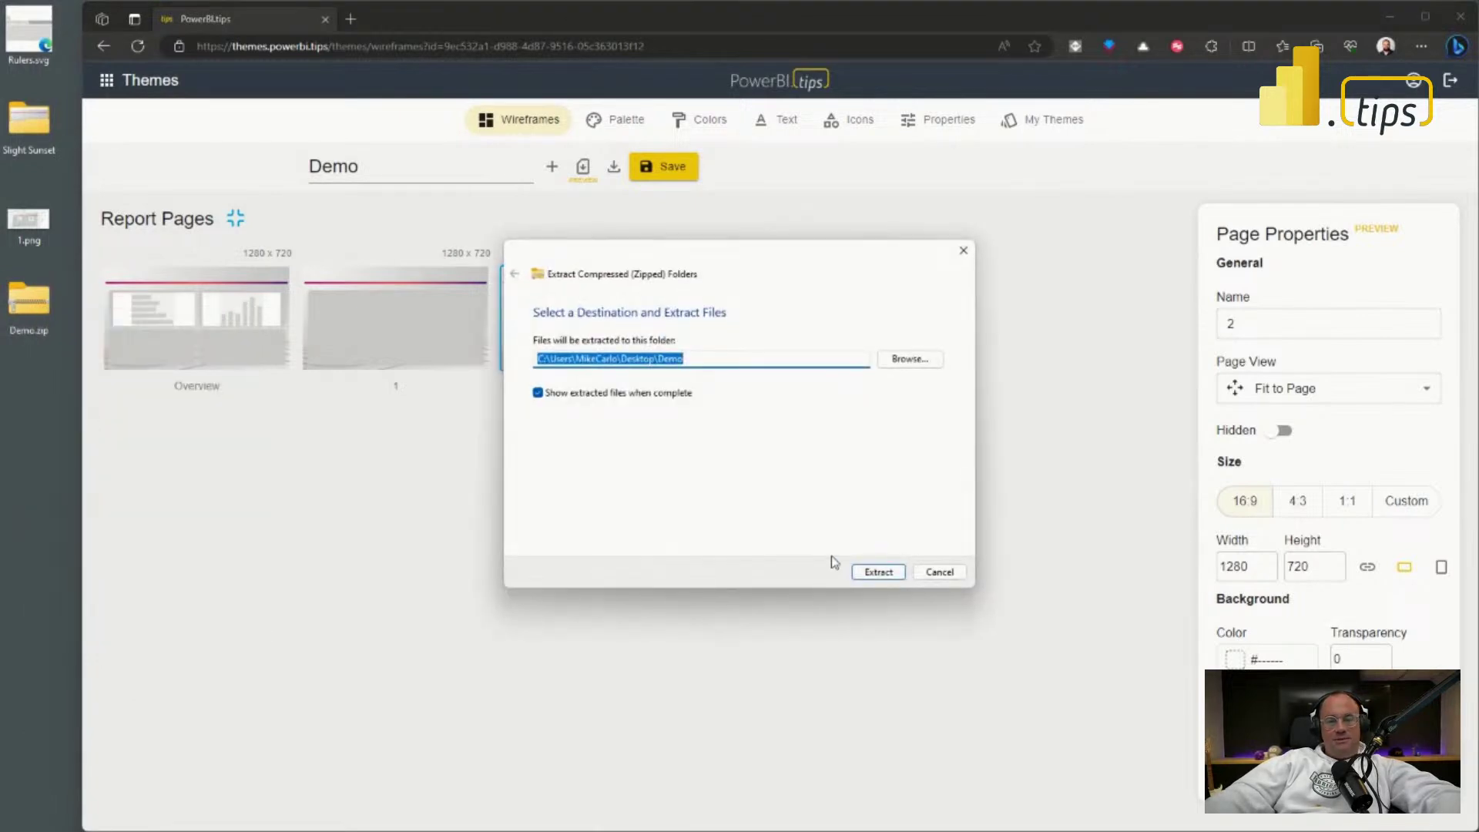
Step: Extract Demo.zip into the Demo folder and launch Demo.pbip in Power BI Desktop
left_click(877, 572)
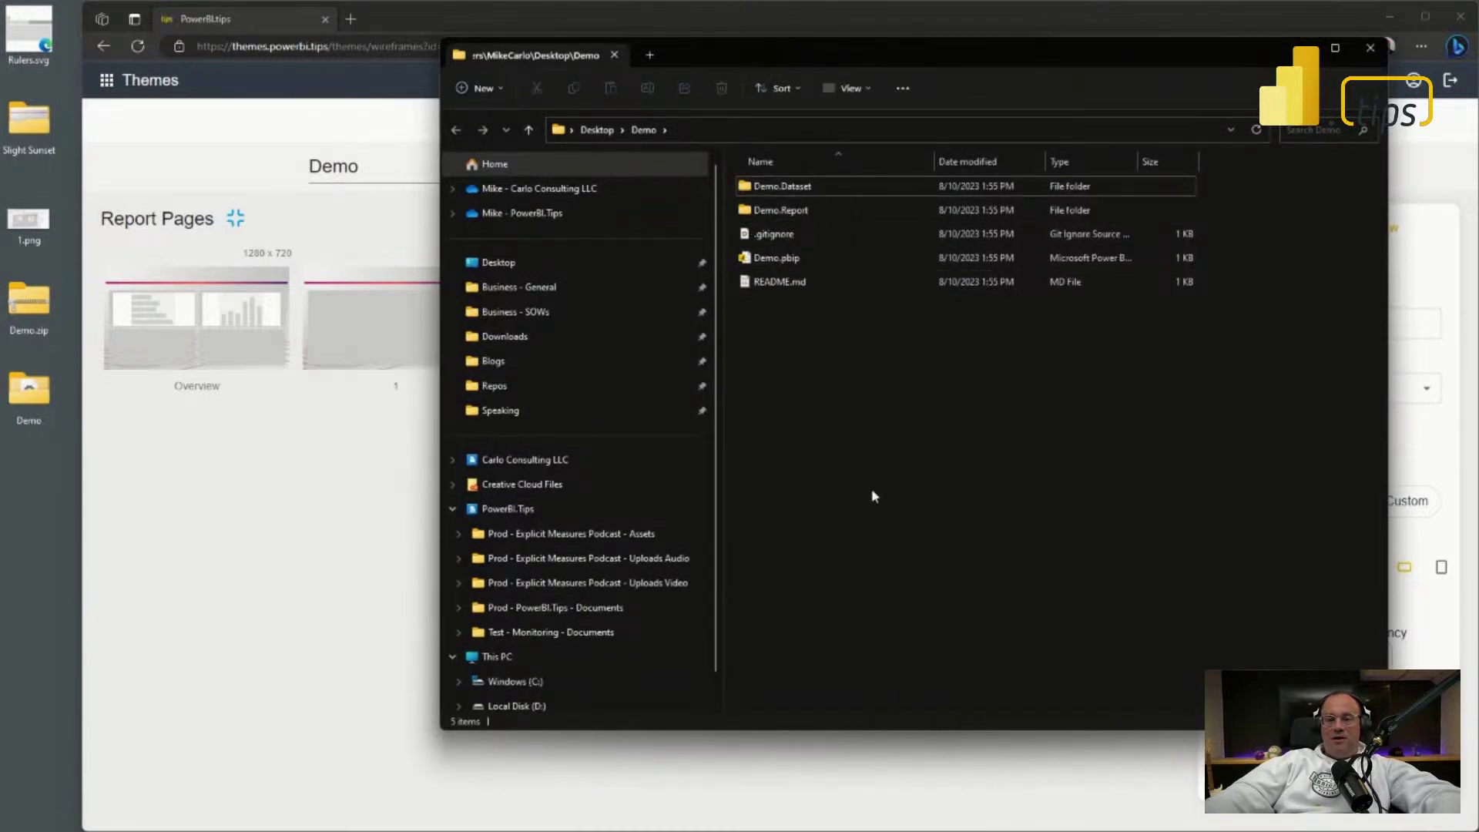
double_click(785, 258)
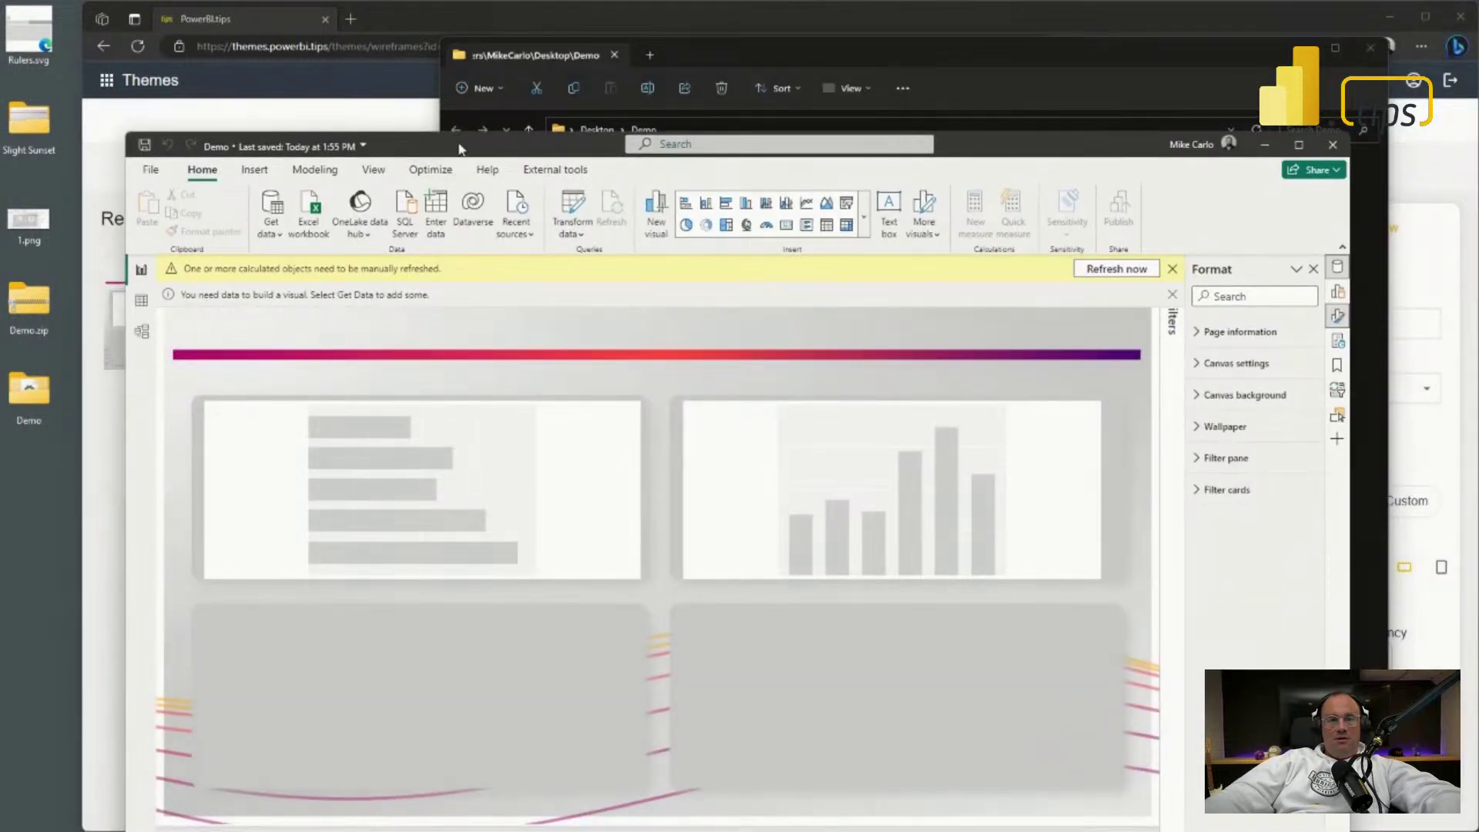
Step: Maximize the report window and review pages 1 and 2 before returning to Overview
double_click(460, 148)
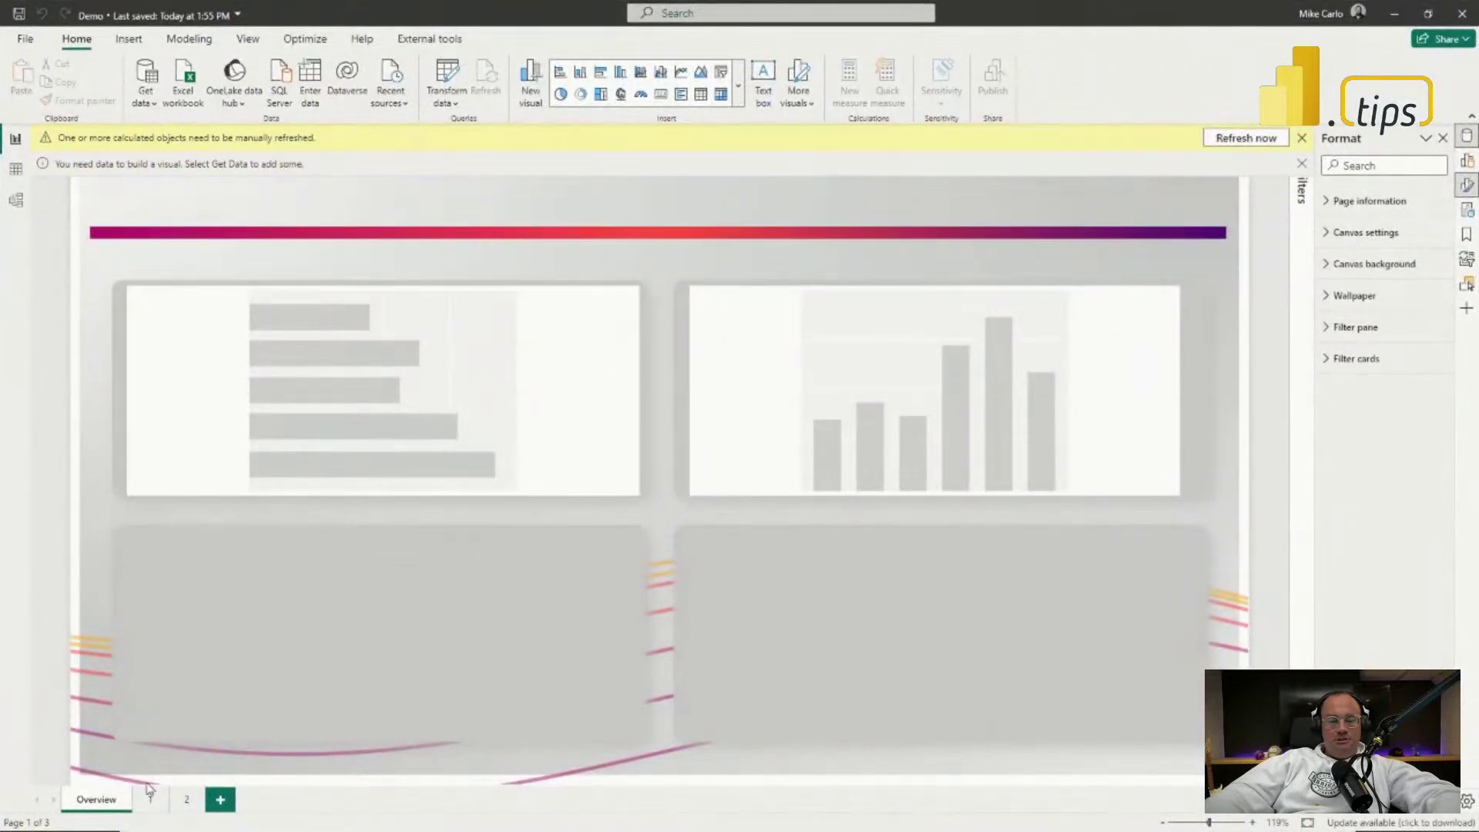
left_click(151, 799)
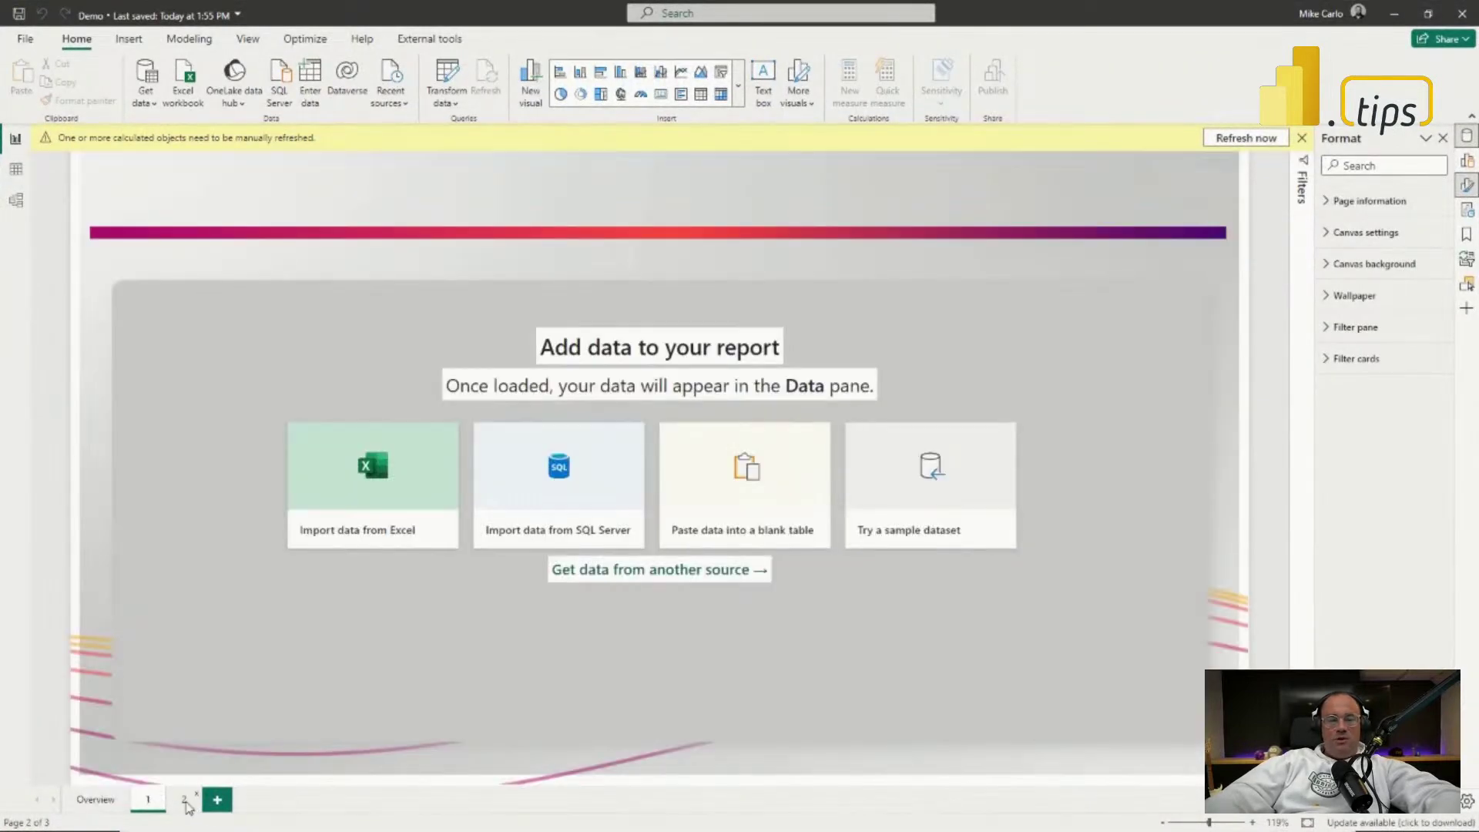
left_click(186, 801)
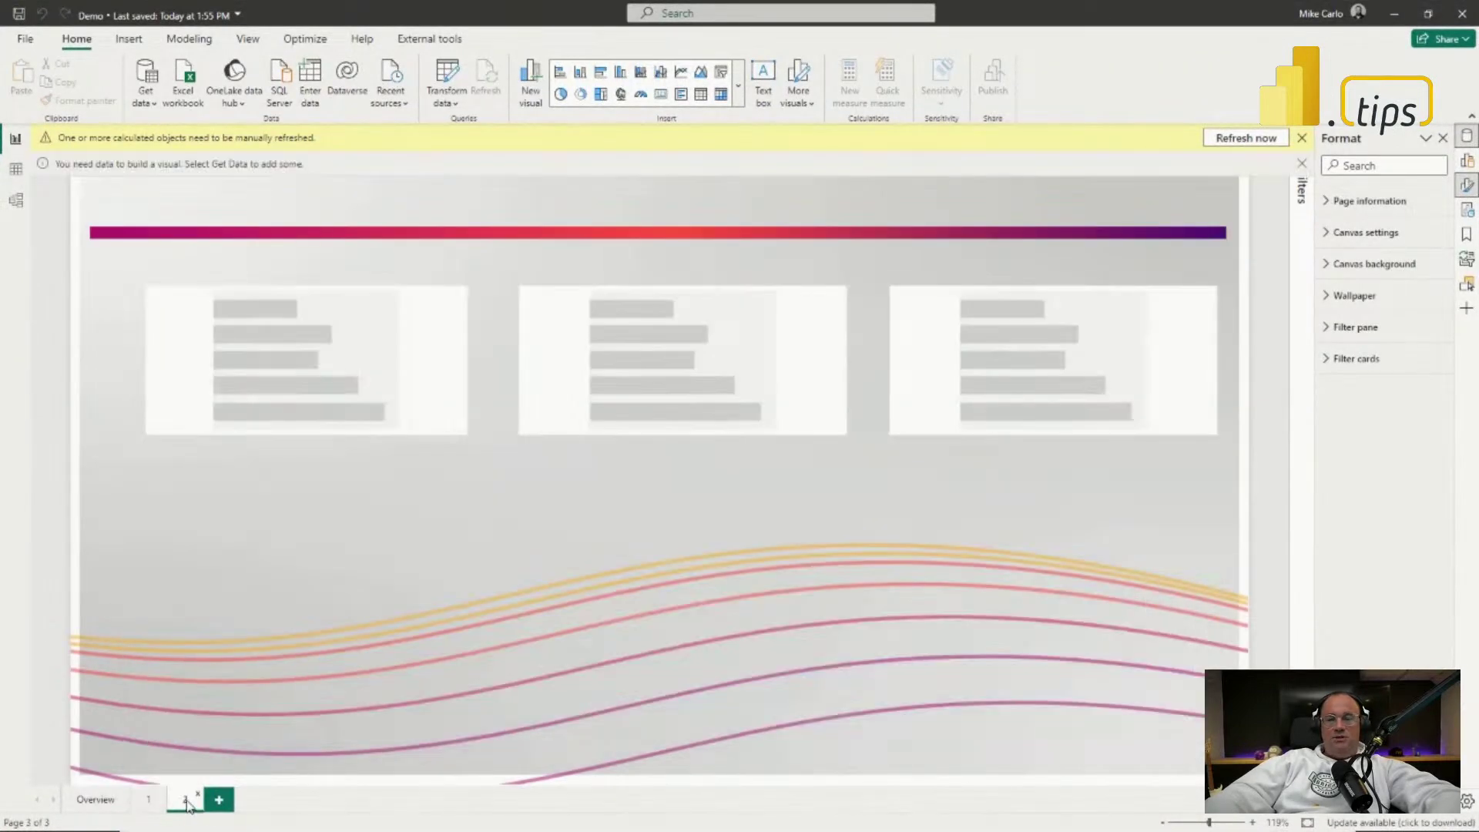
left_click(95, 801)
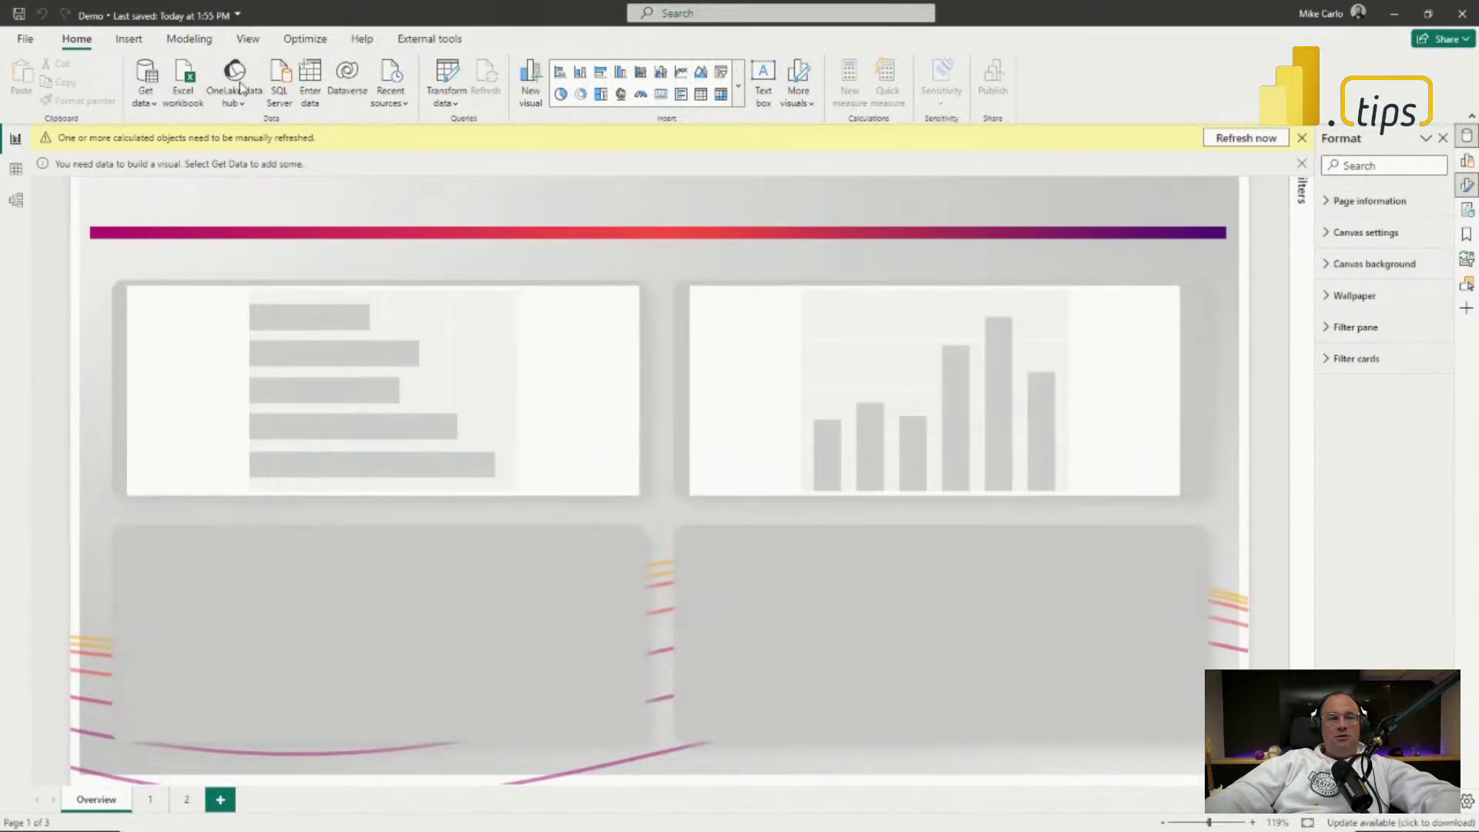
Step: Connect the report to the Cool Blue - Sample dataset from the OneLake data hub
left_click(235, 81)
left_click(401, 348)
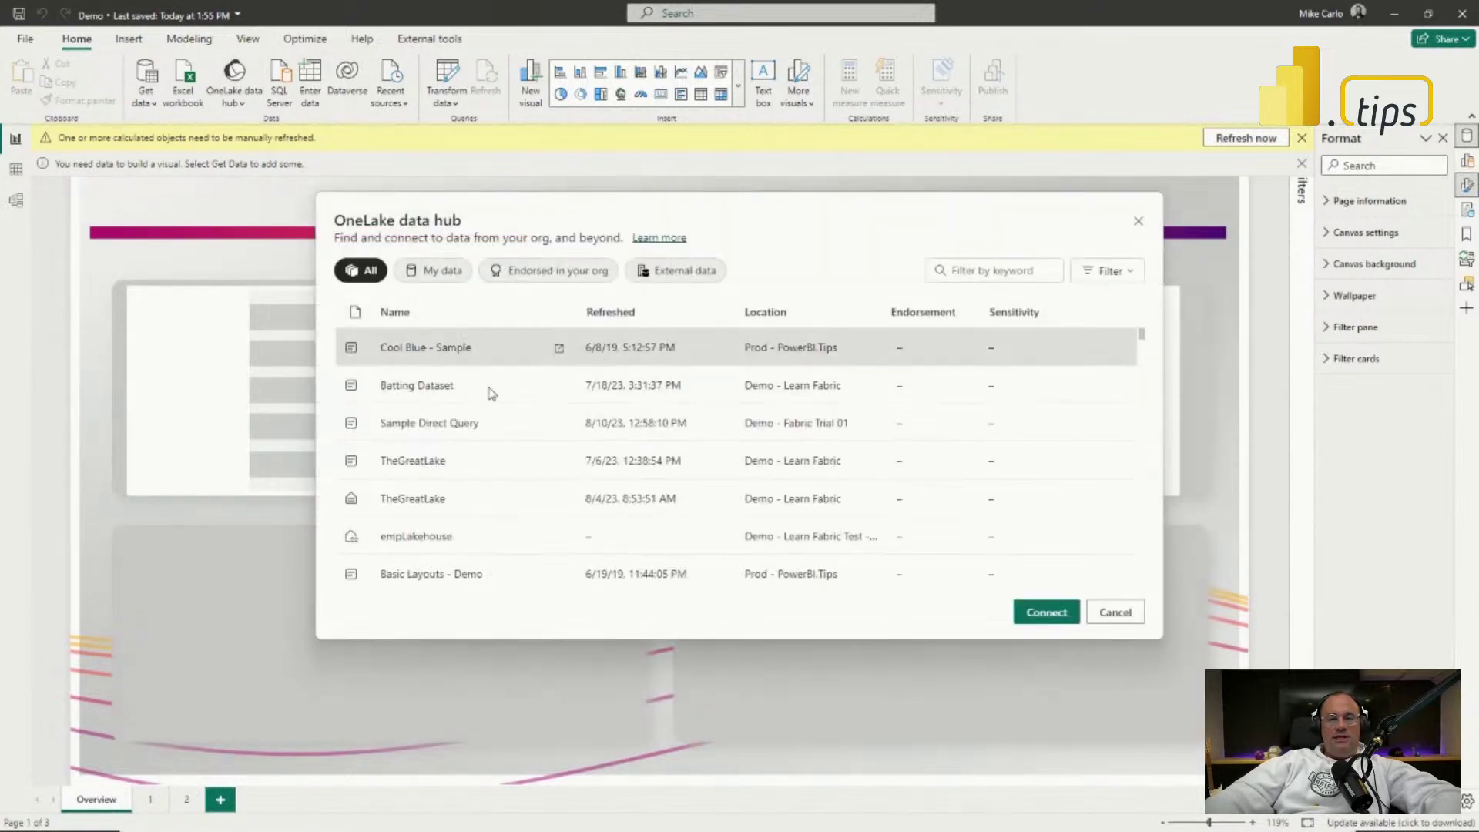
left_click(1036, 612)
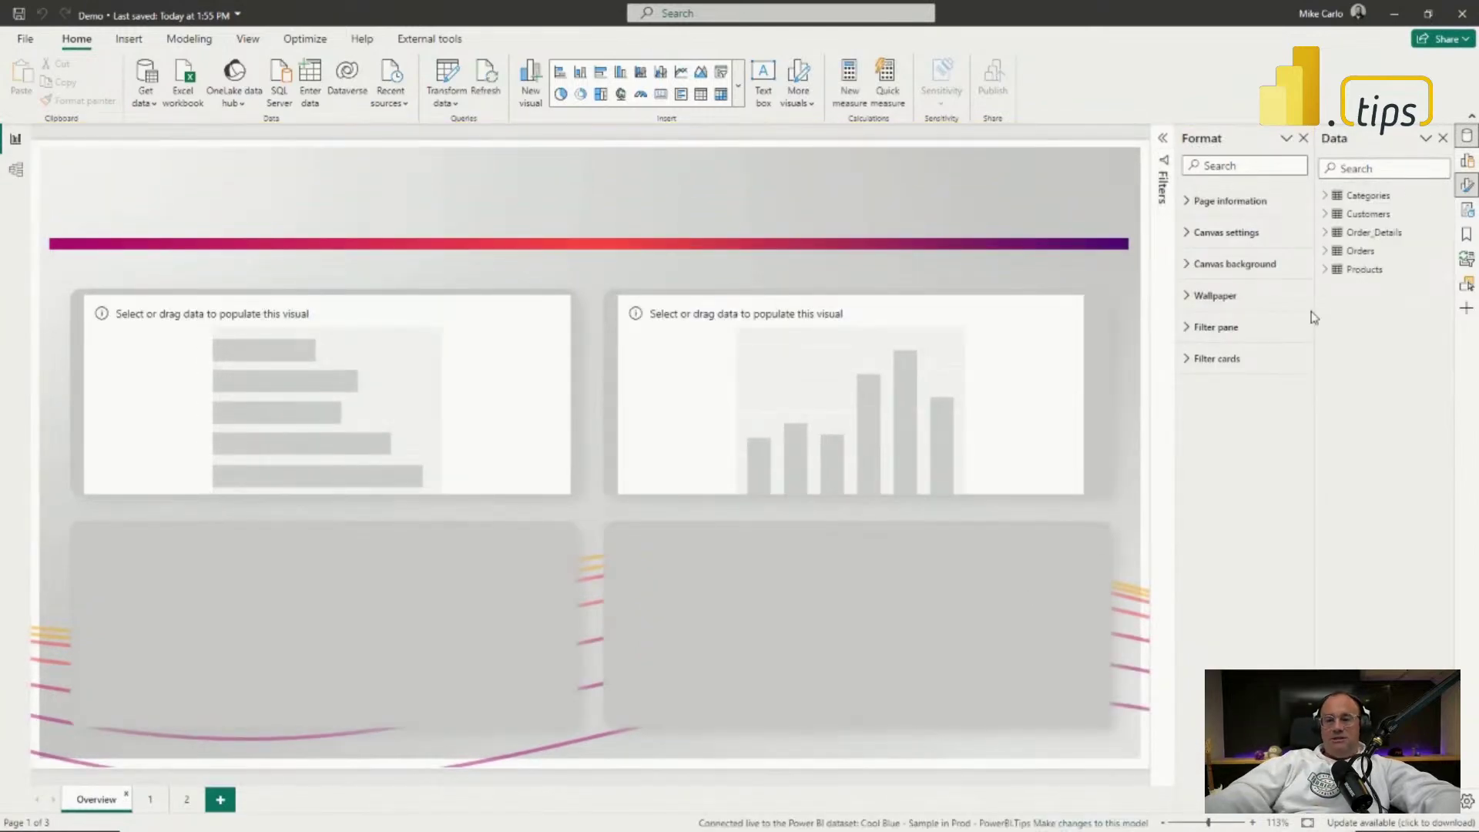
Step: Plot Freight by CategoryName on the left bar chart
left_click(1325, 198)
left_click_drag(1383, 217, 553, 358)
left_click(1345, 287)
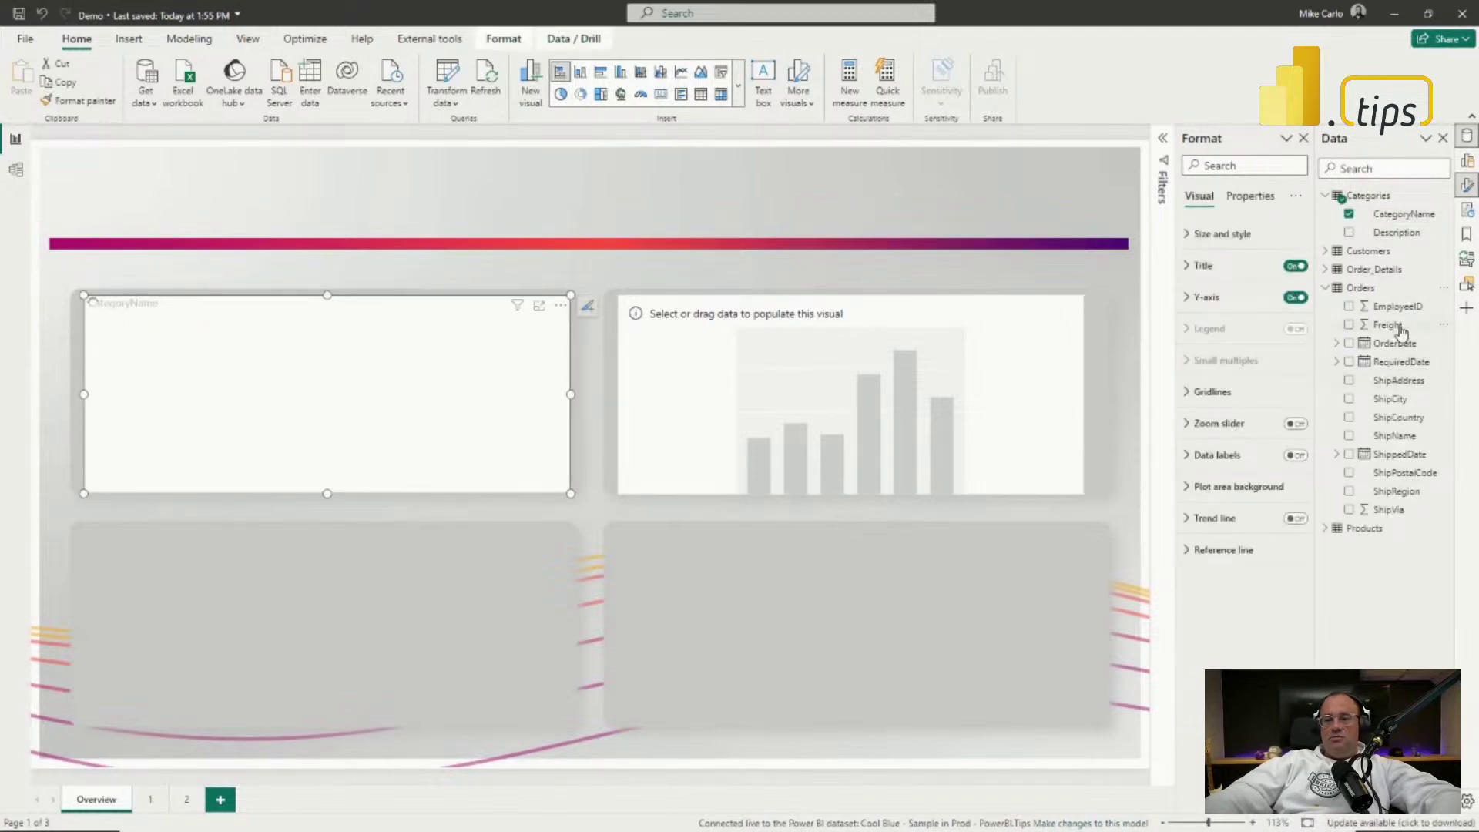
left_click_drag(1399, 328, 387, 394)
Step: Plot Freight by ShipCountry on the right column chart
left_click(808, 410)
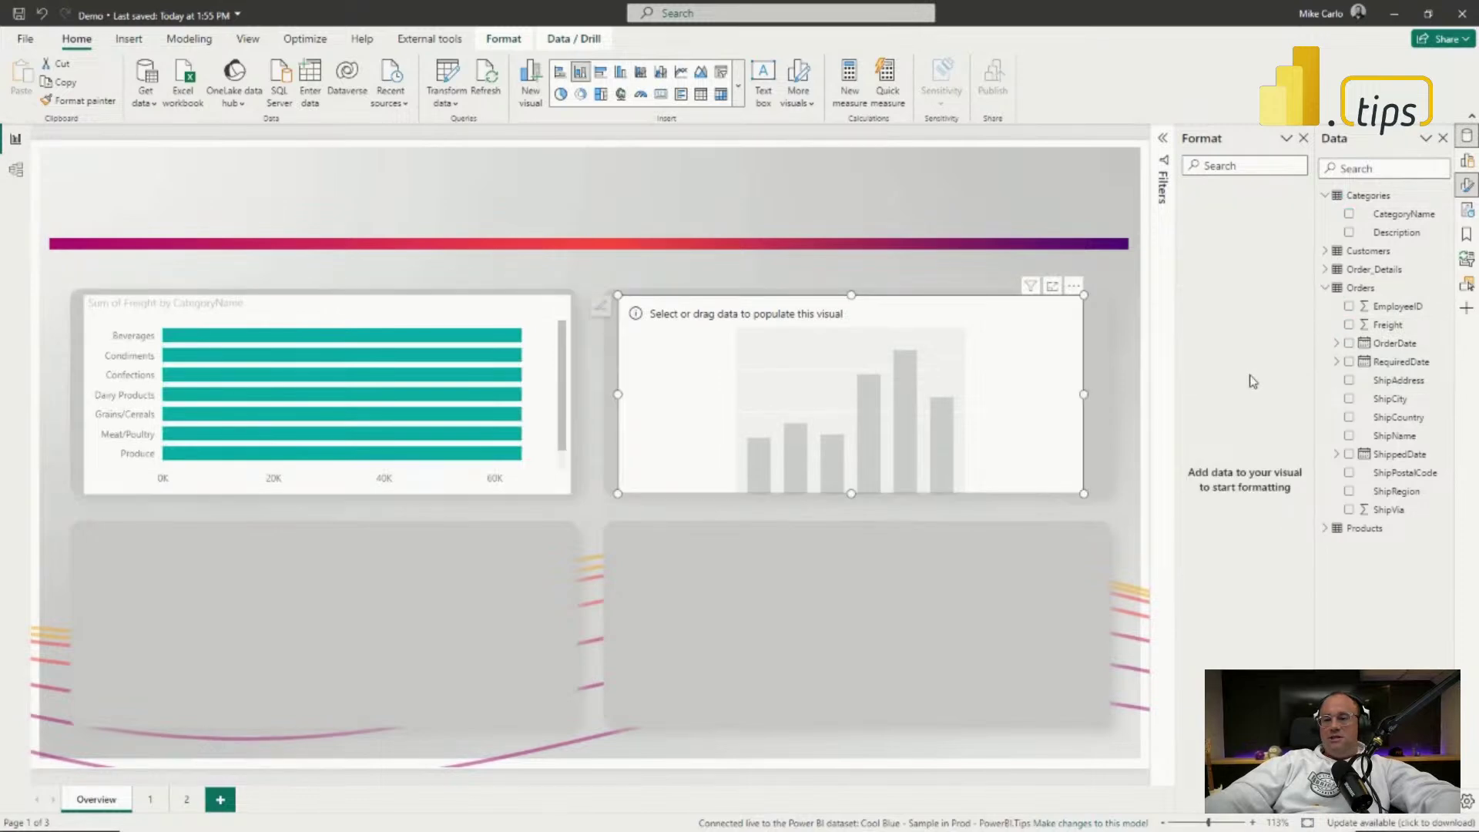
left_click_drag(1383, 327, 888, 375)
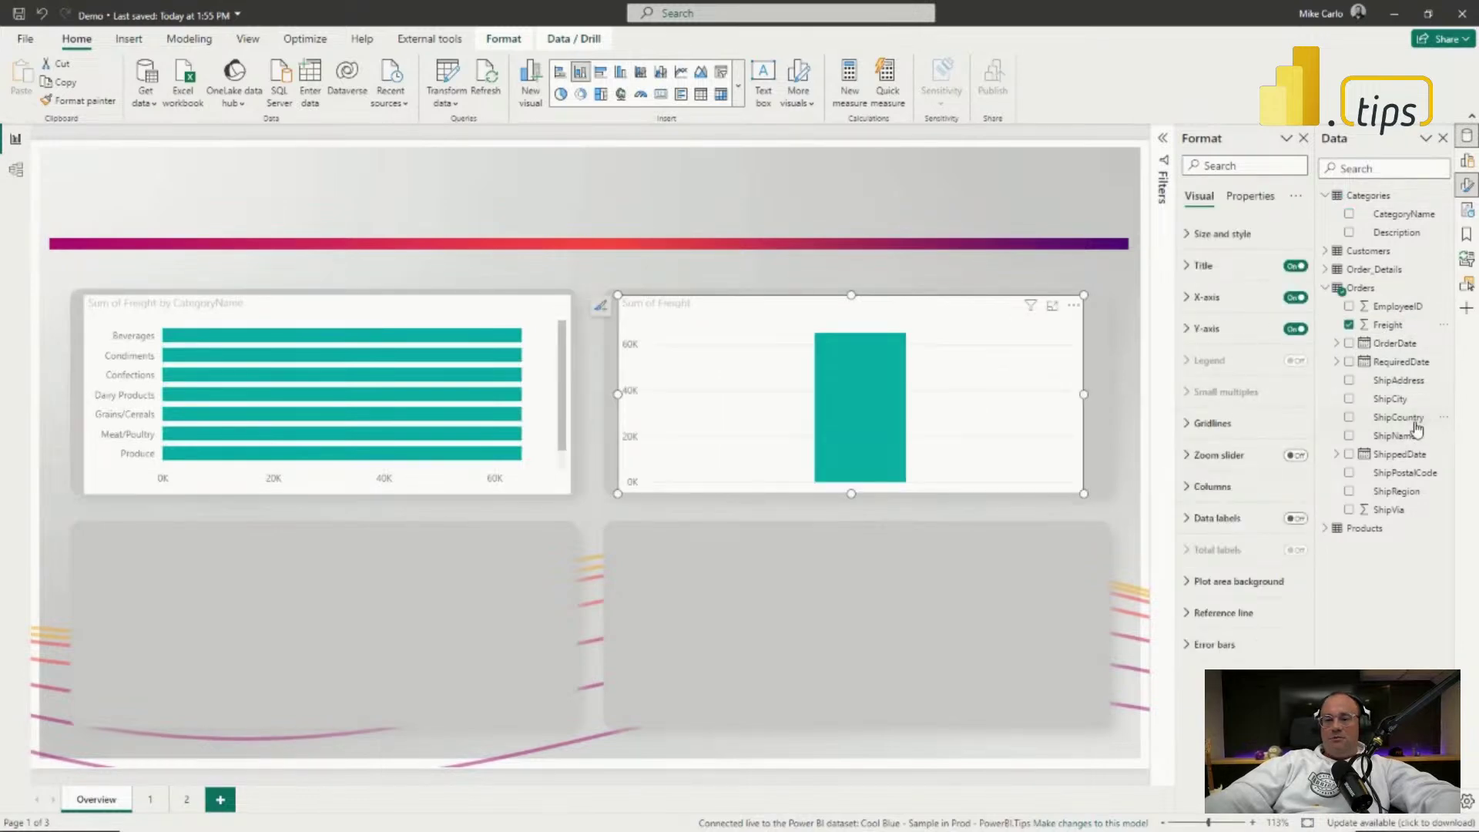
left_click(1395, 417)
Step: Split the left bar chart's bars by ShipCity
left_click(291, 401)
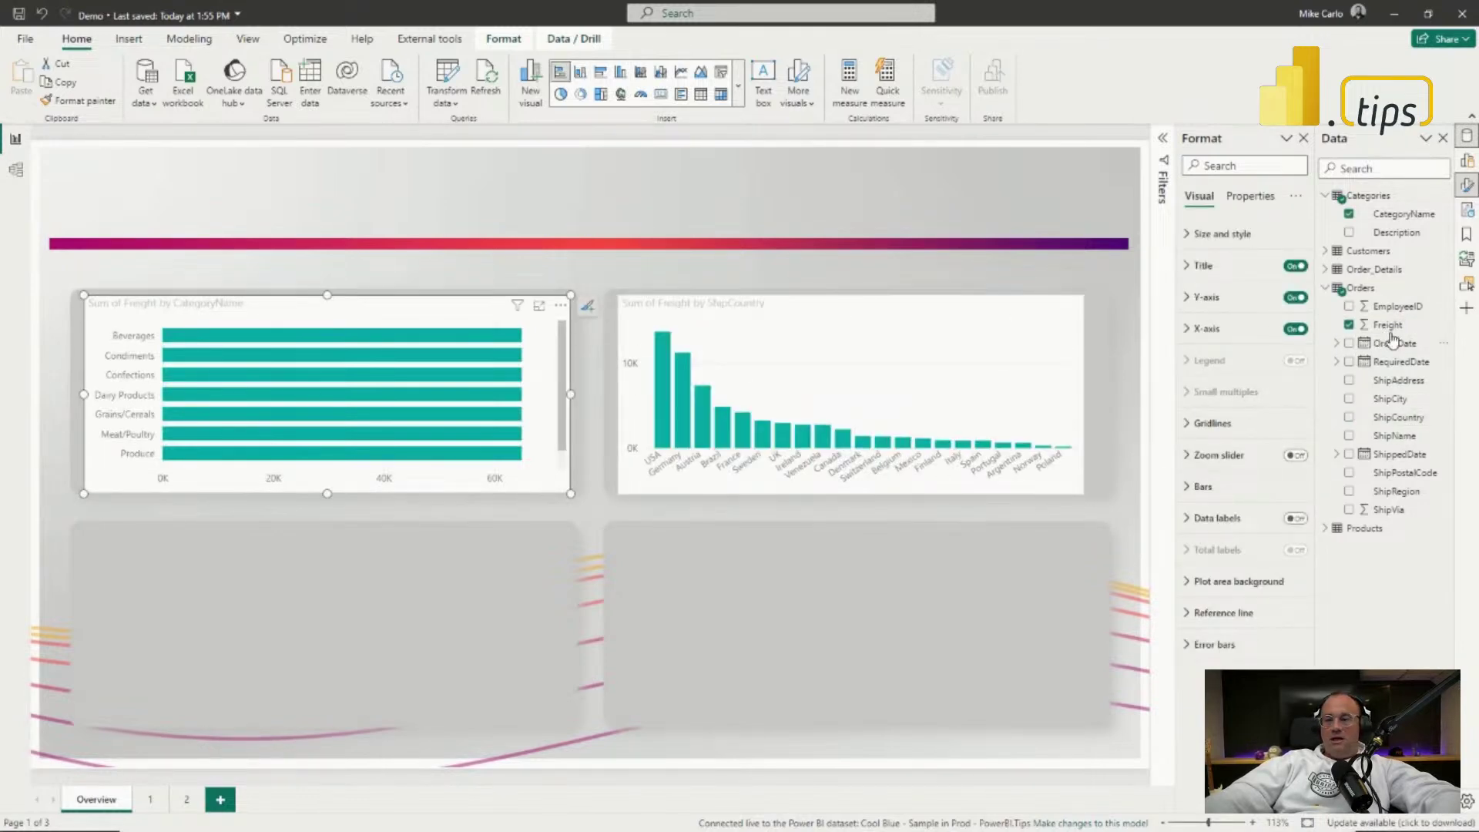
left_click(1349, 214)
left_click_drag(1396, 400, 416, 398)
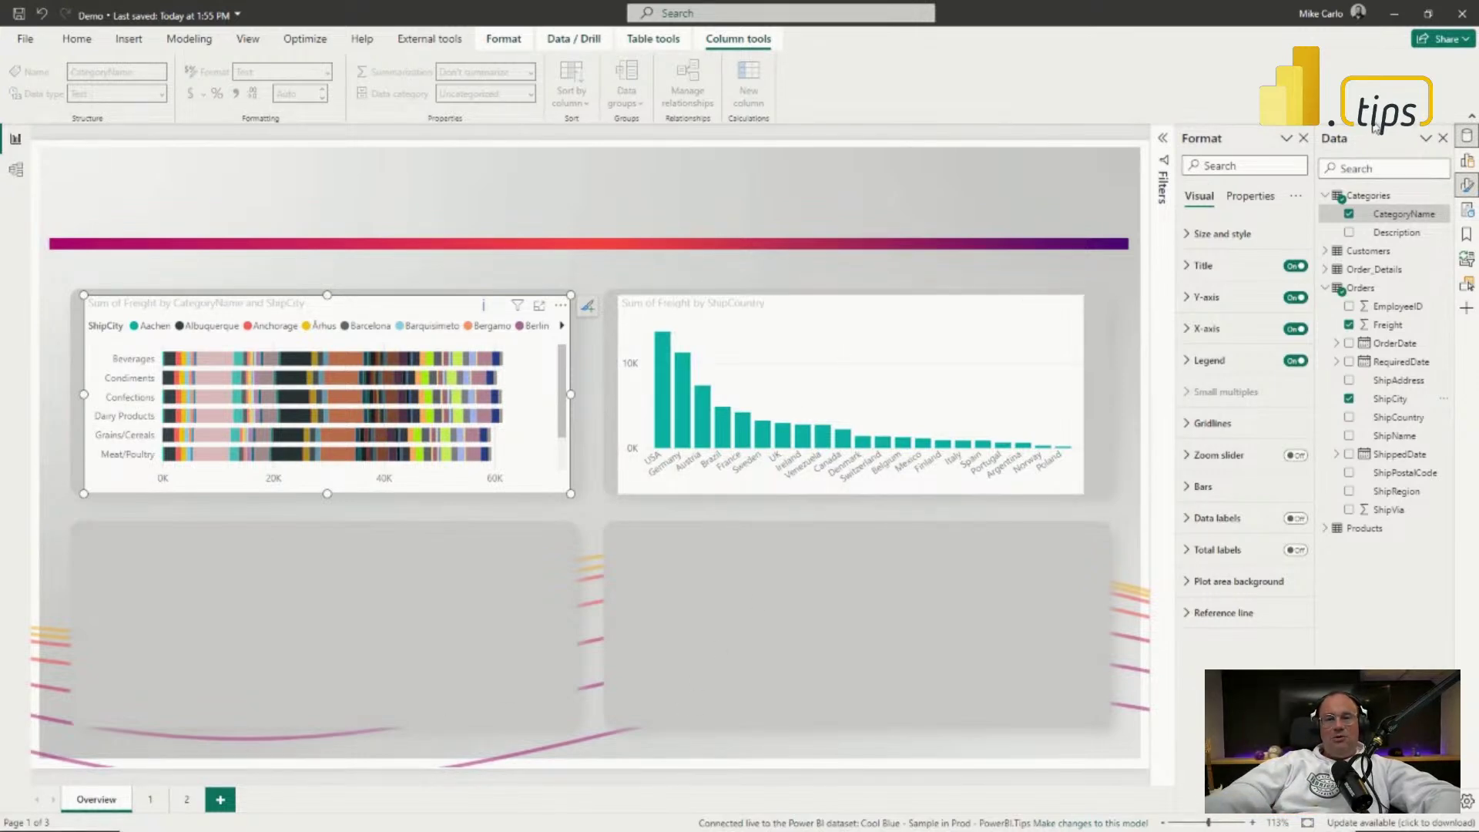
Step: Minimize Power BI Desktop and File Explorer to return to the theme generator
left_click(1393, 14)
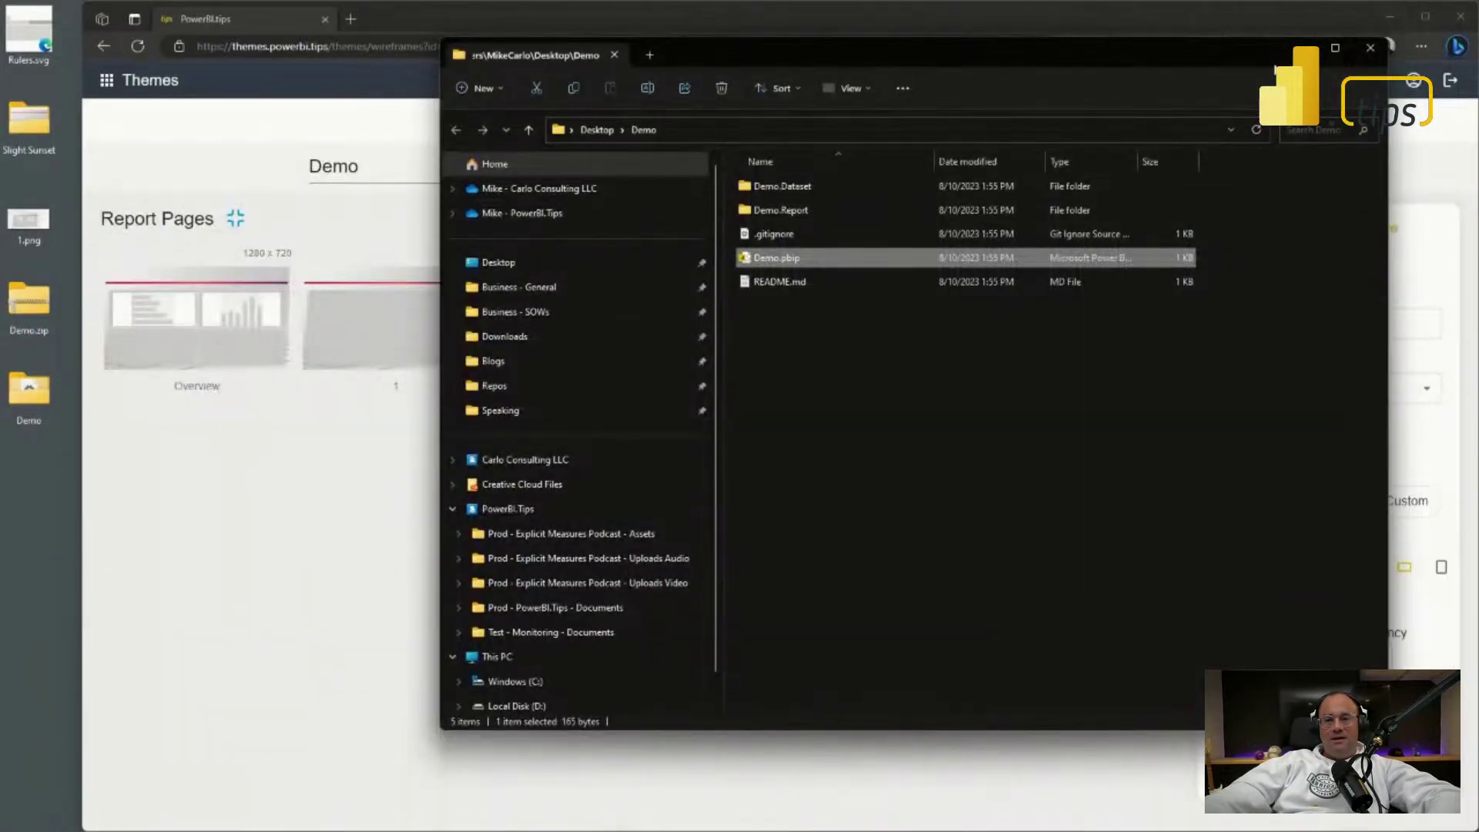
left_click(1300, 48)
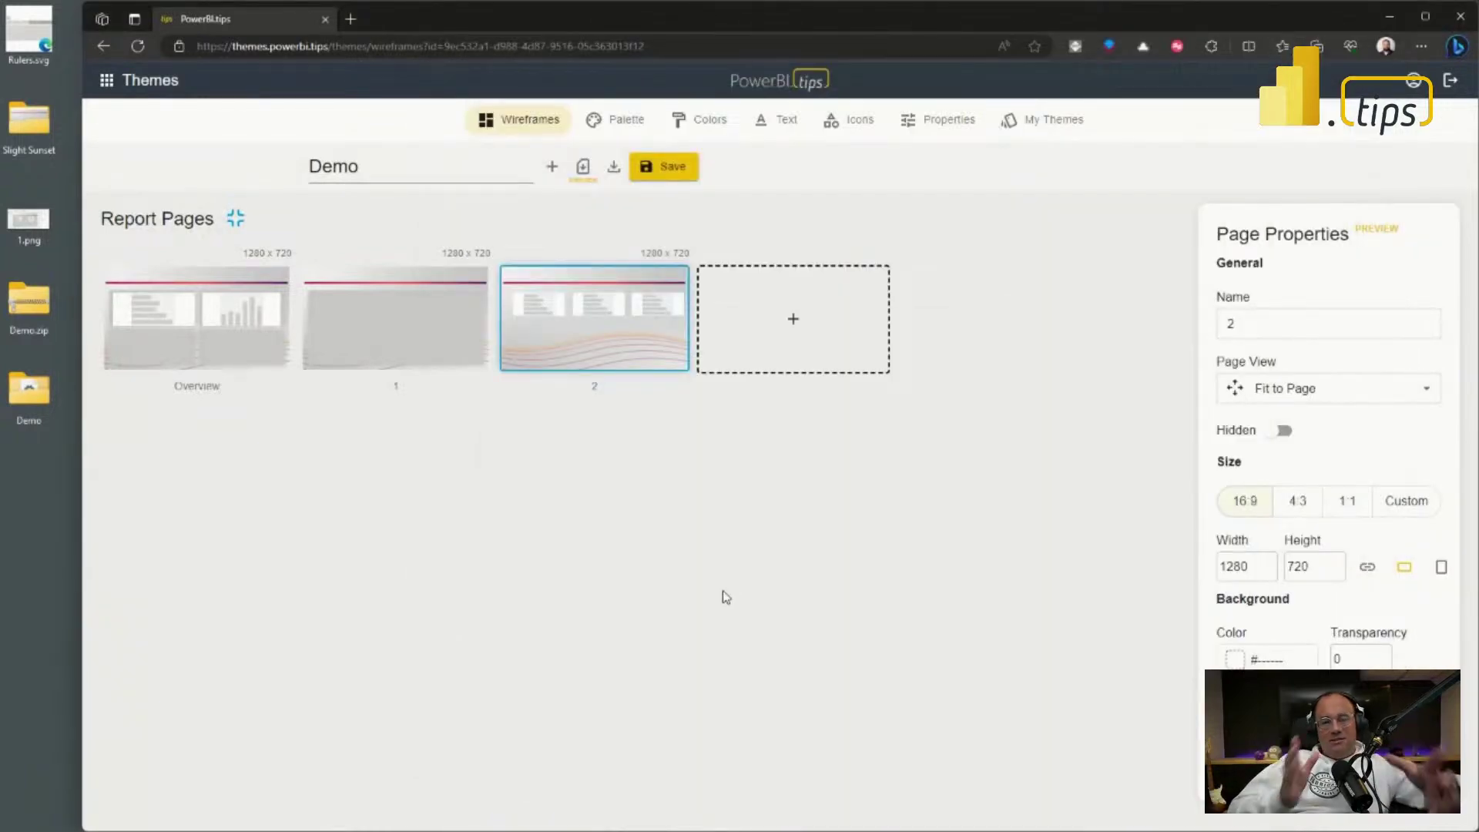